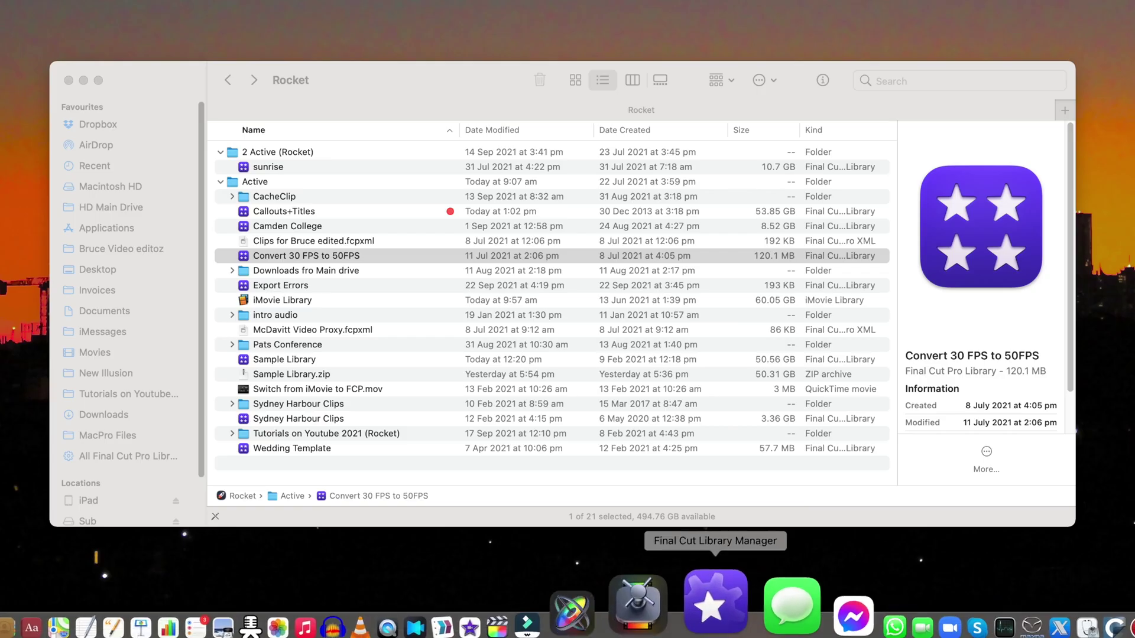
Step: Quit Final Cut Pro from the Dock and duplicate Sample Library as 'Sample Library copy'
right_click(600, 604)
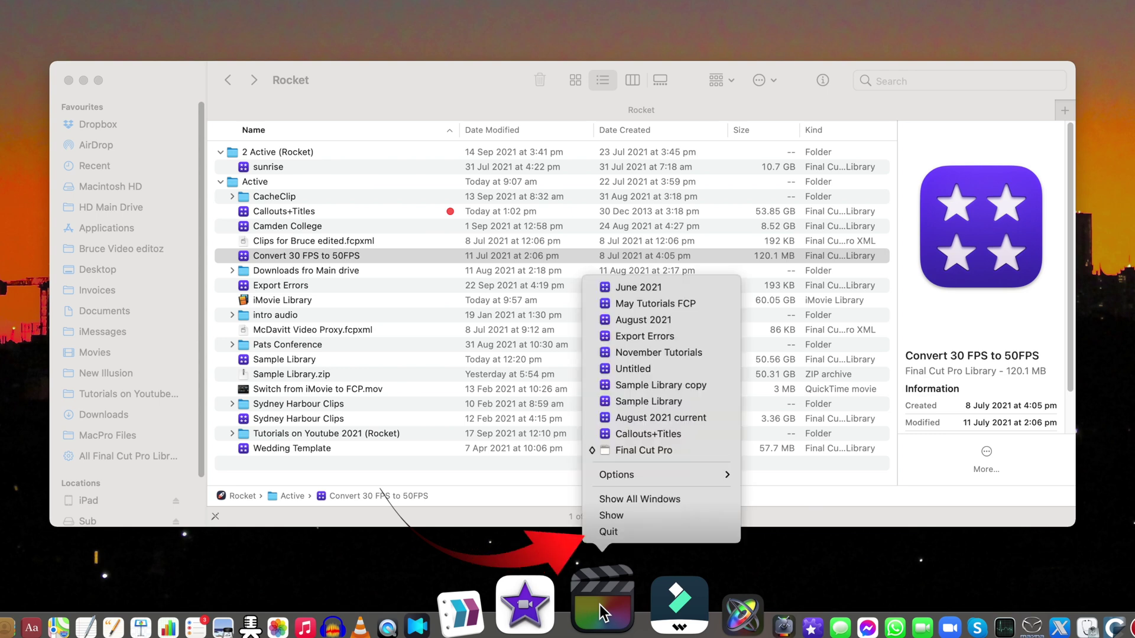
click(615, 533)
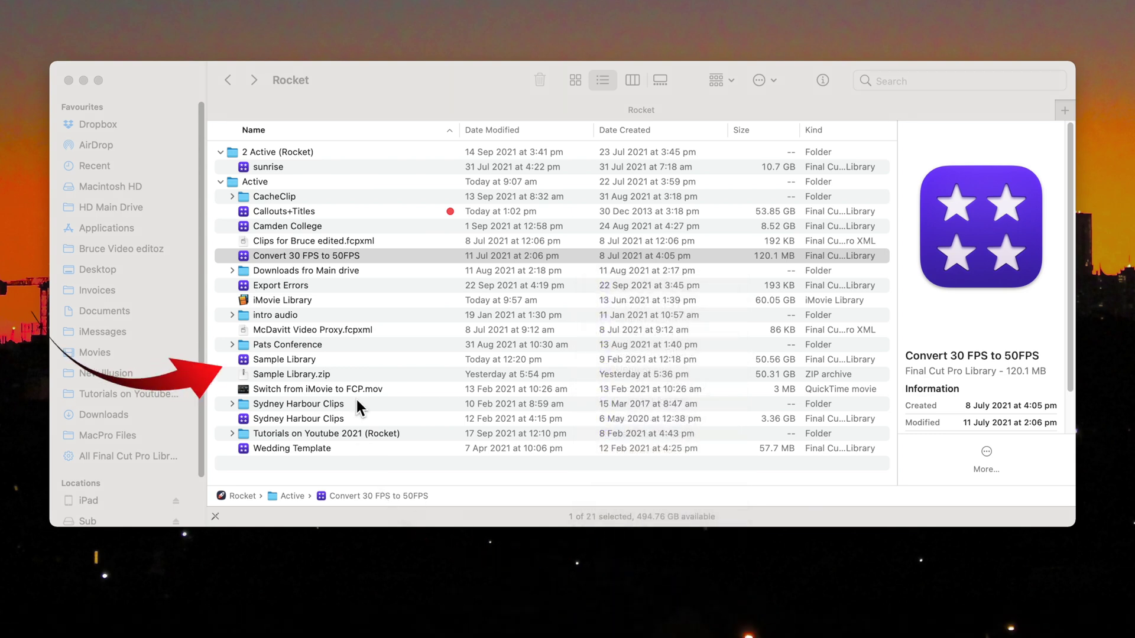
right_click(244, 359)
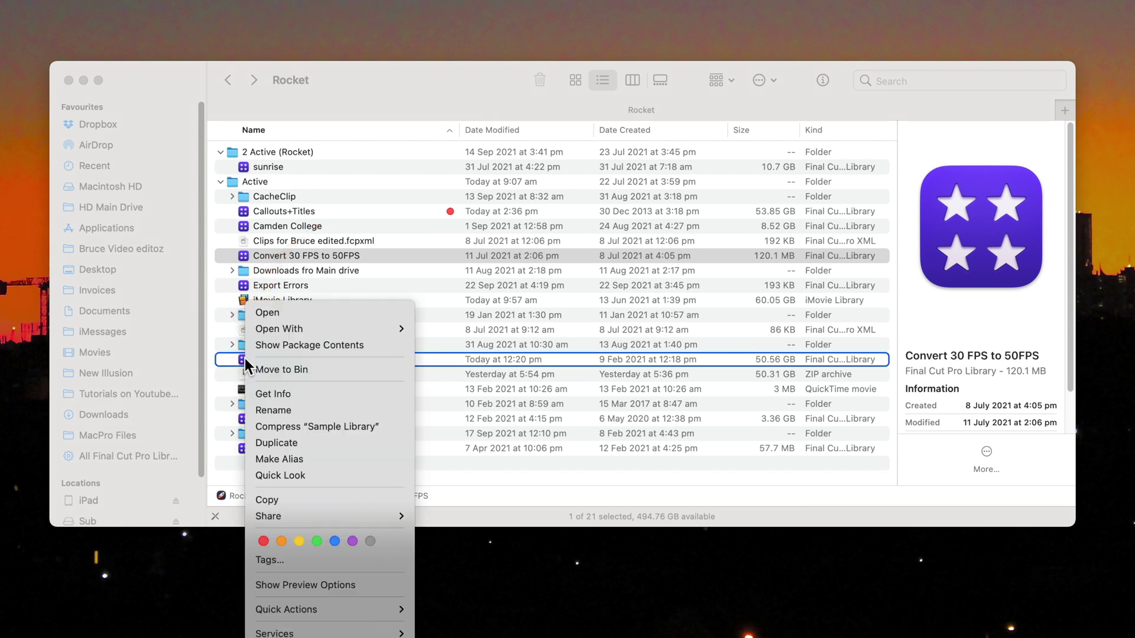
click(325, 444)
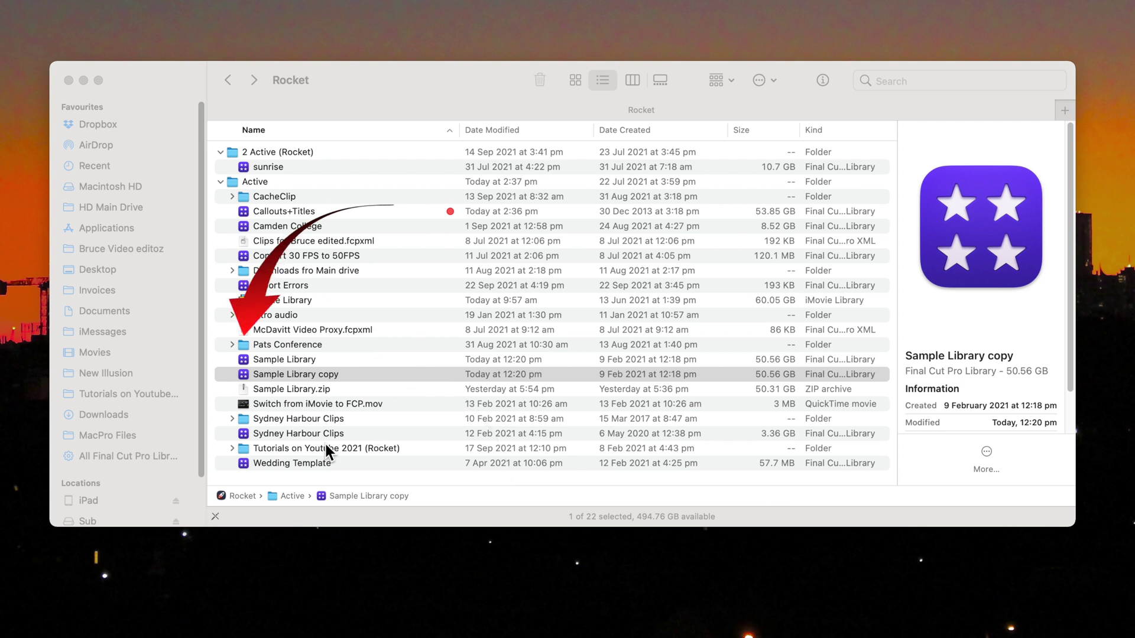
Step: Trash CurrentVersion.flexolibrary inside the Sample Library package and return to the Rocket folder
right_click(246, 361)
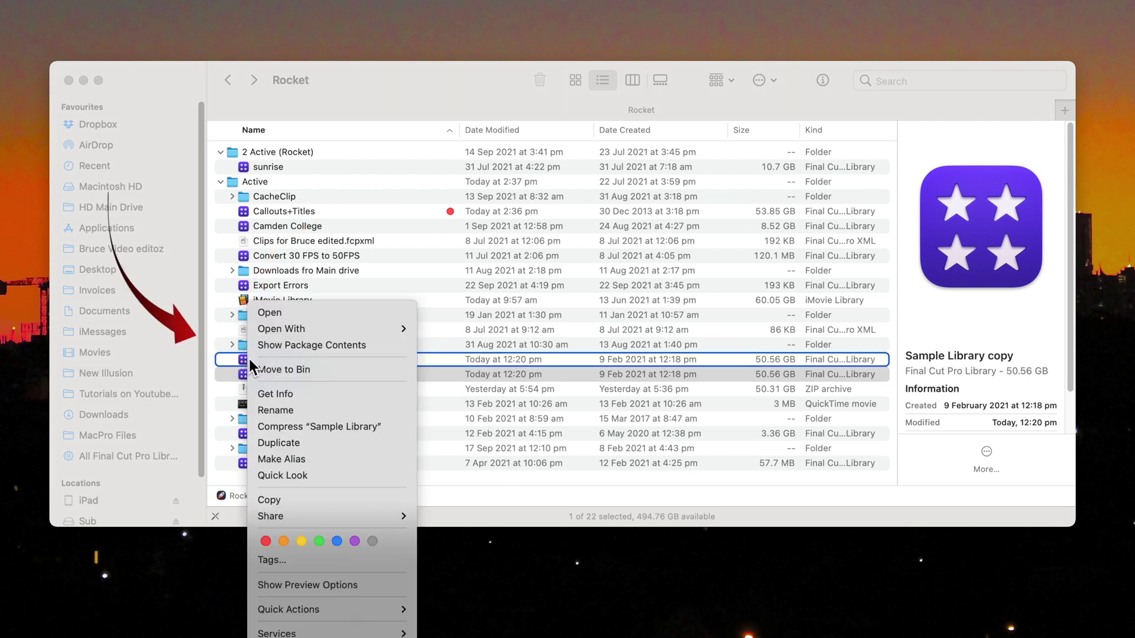
click(371, 344)
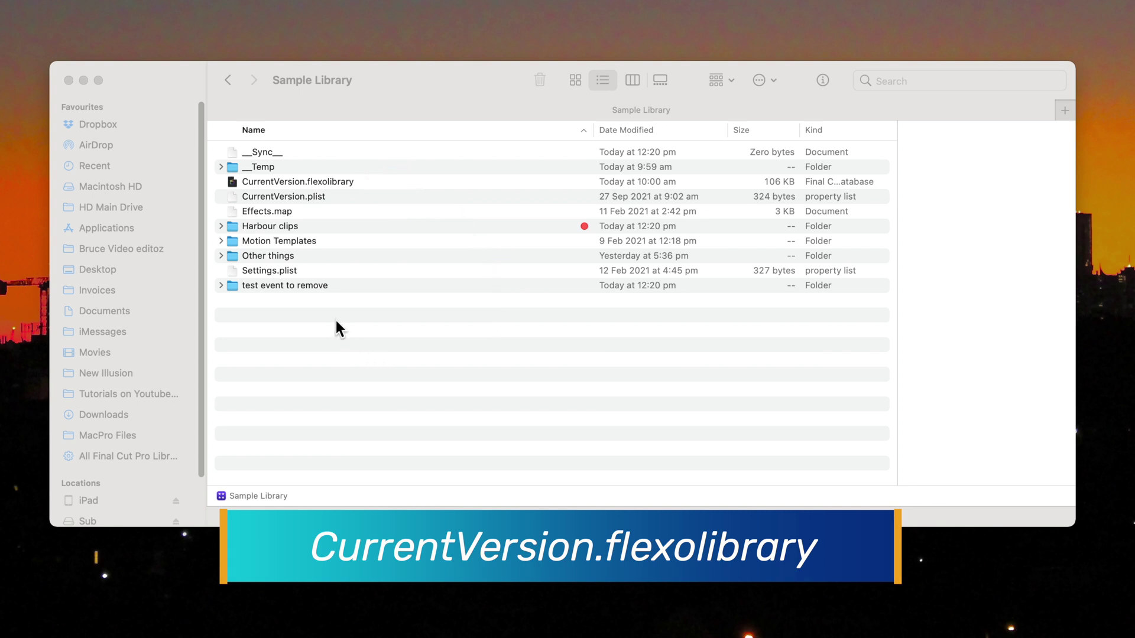
click(228, 178)
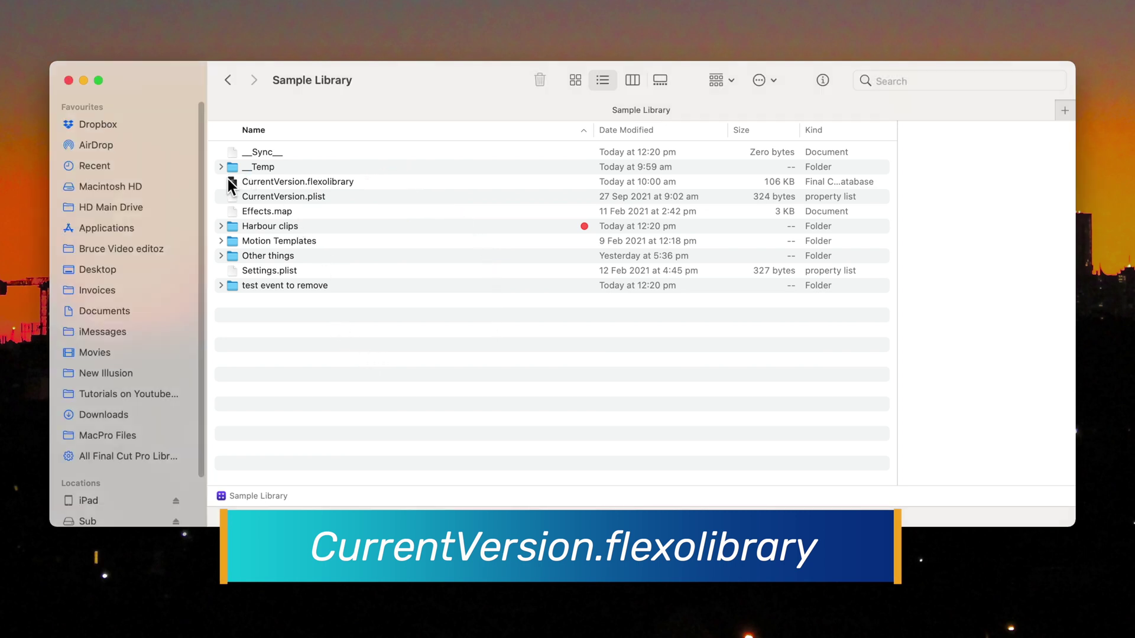
click(233, 184)
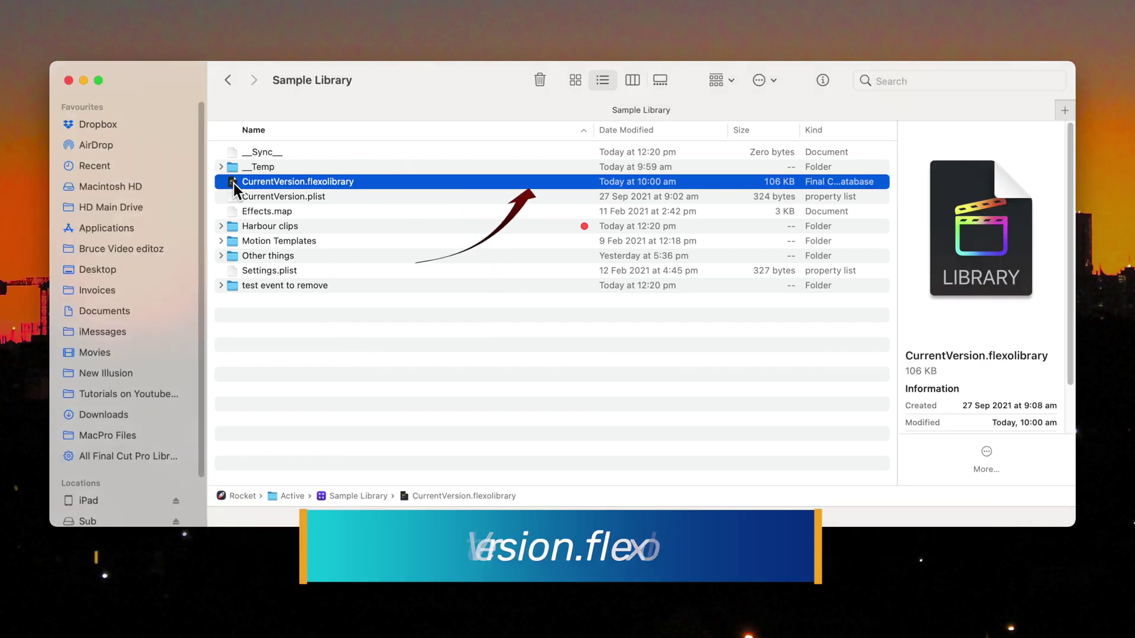
click(540, 80)
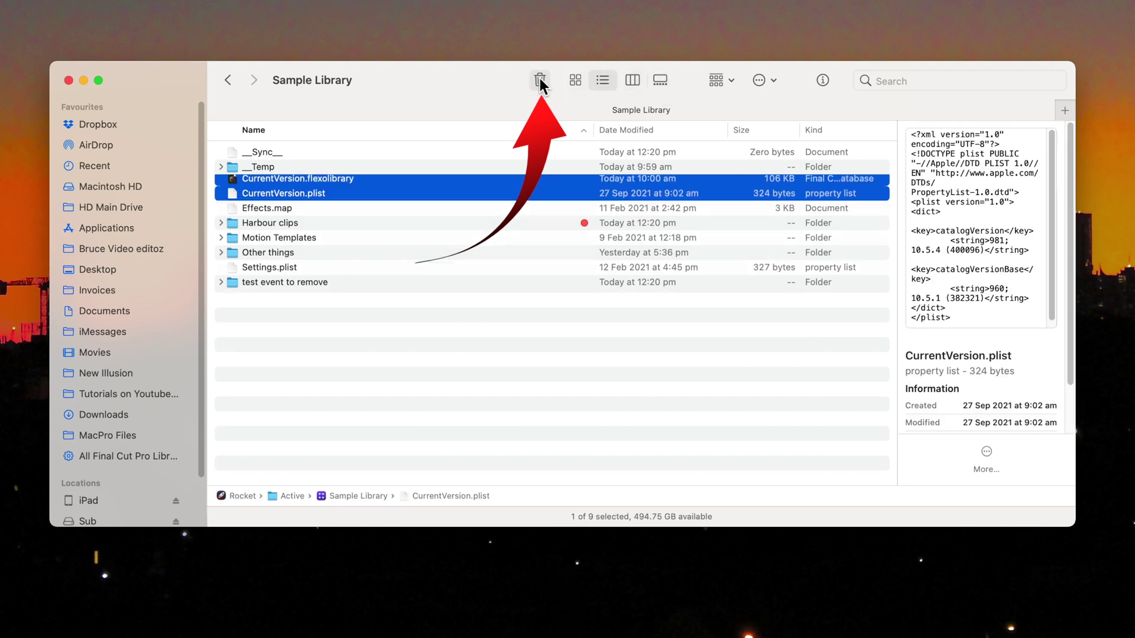
click(229, 81)
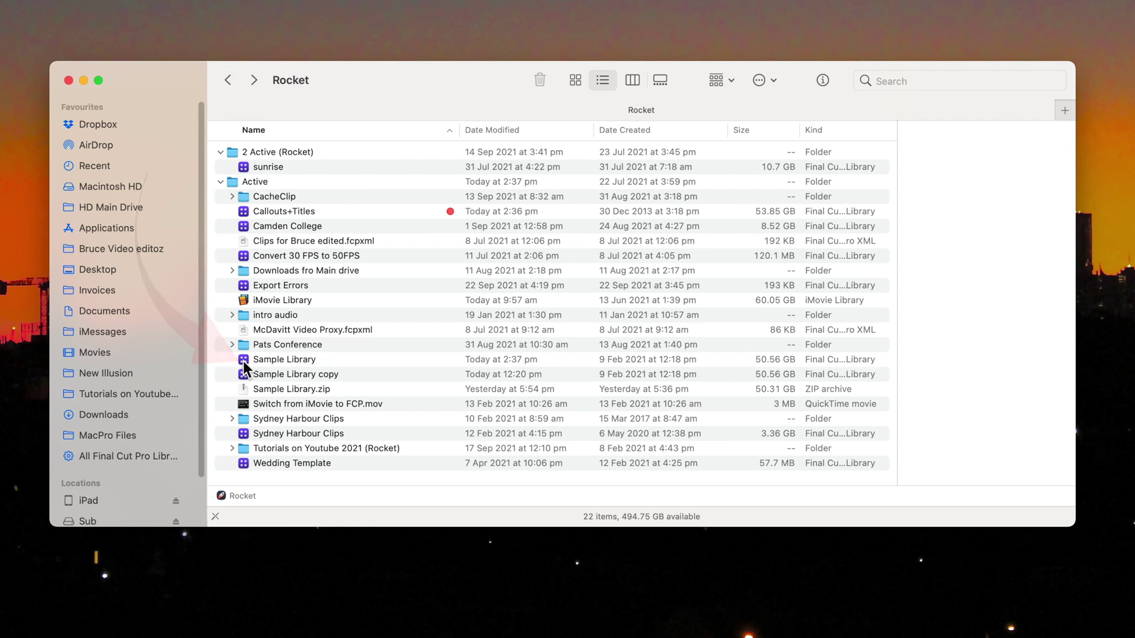
Step: Open Sample Library in Final Cut Pro and inspect Empty Project and Yacht Races 1 under Harbour clips
click(244, 367)
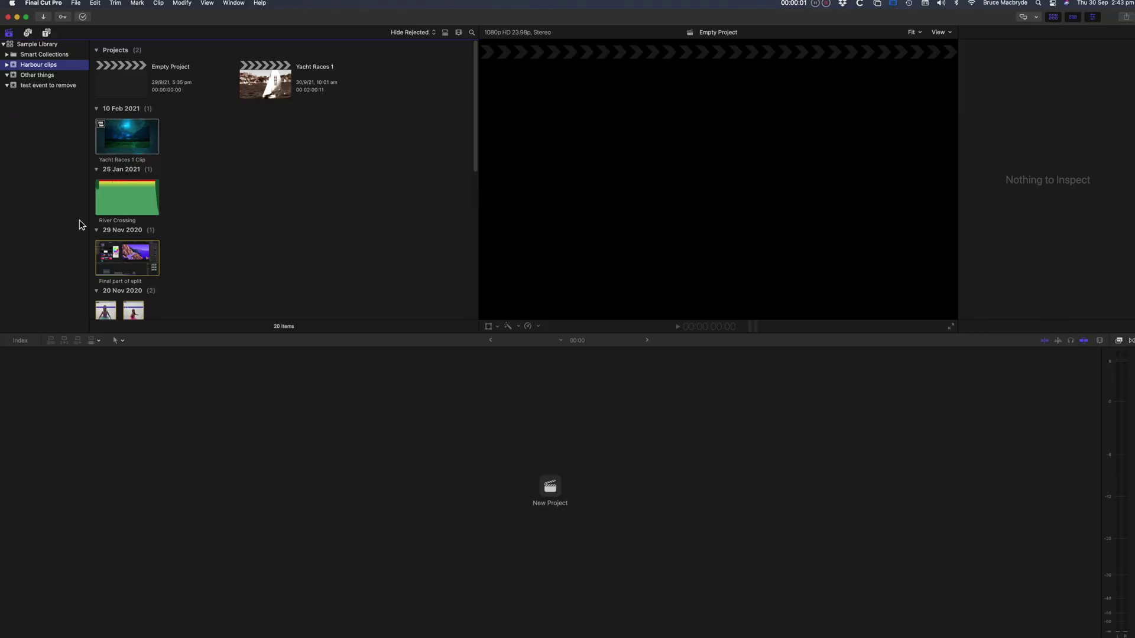
click(7, 65)
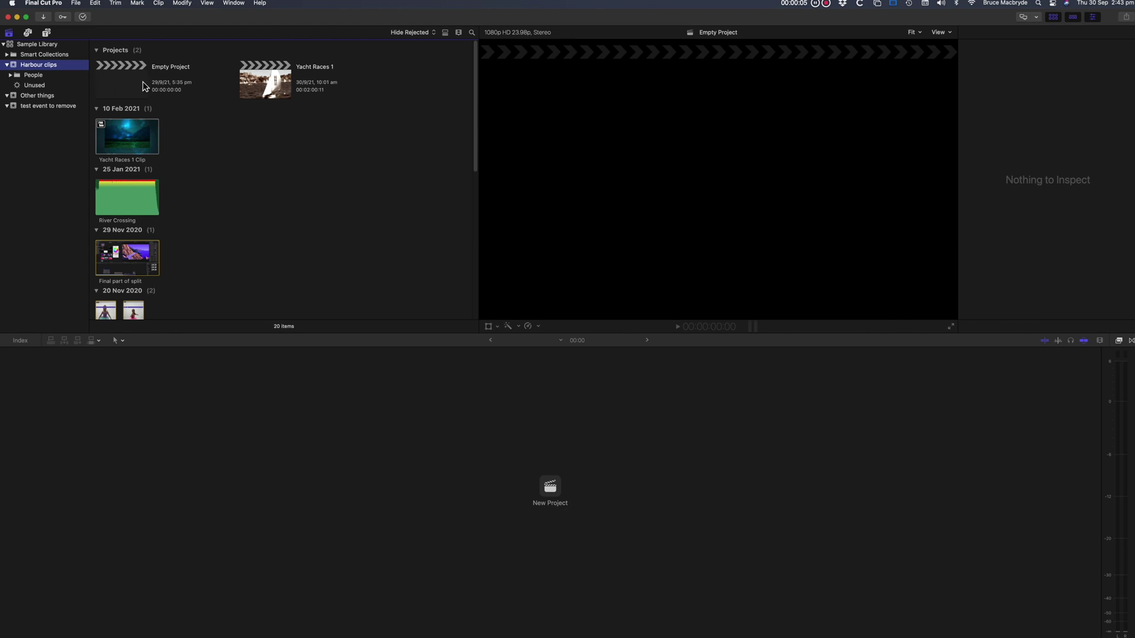
click(206, 75)
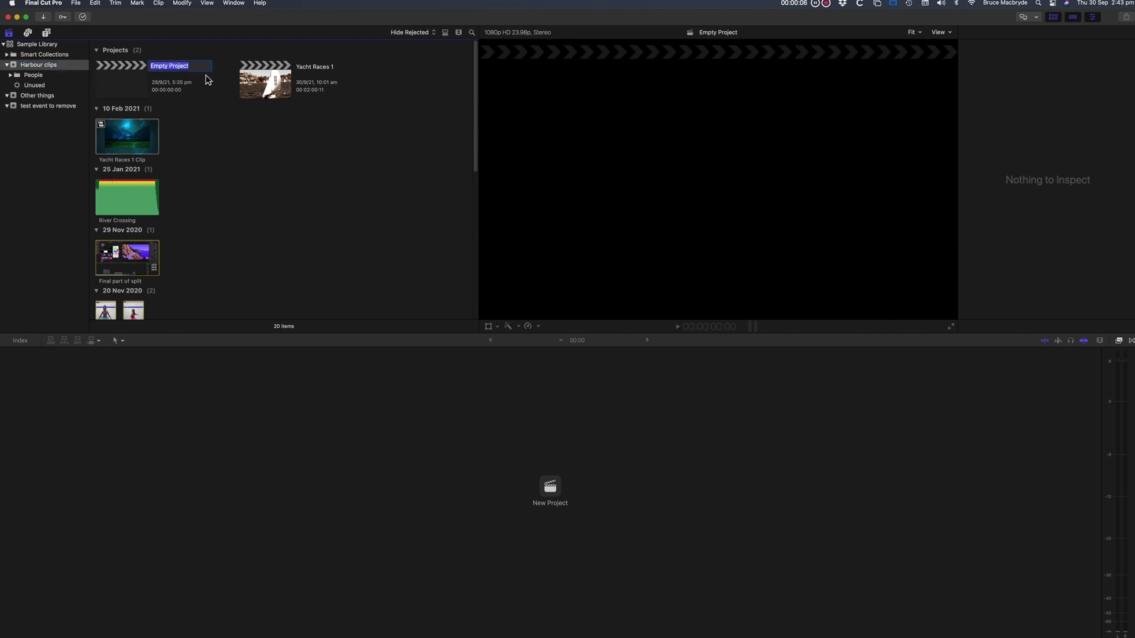
click(361, 81)
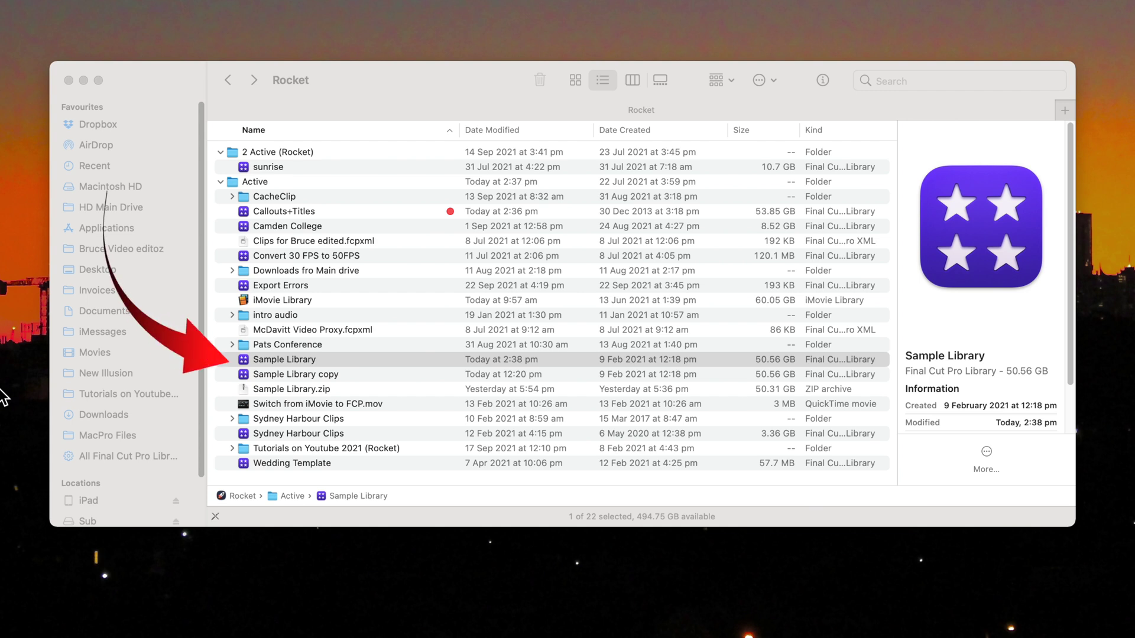
Step: Show Sample Library's package contents, revealing the rebuilt CurrentVersion.flexolibrary and event folders
right_click(246, 361)
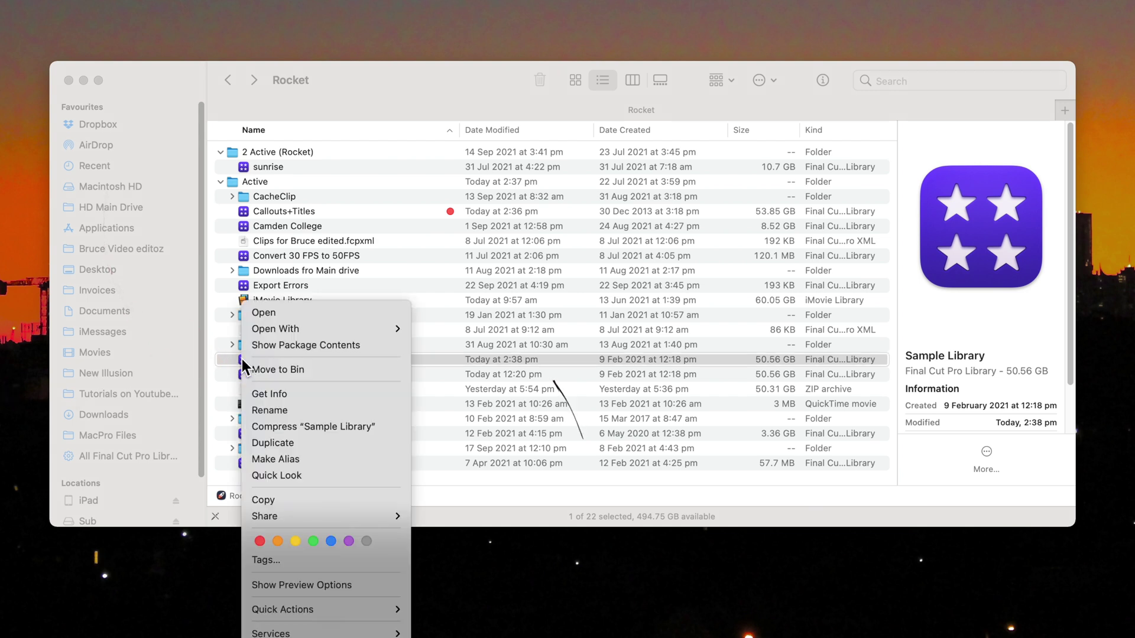
click(270, 345)
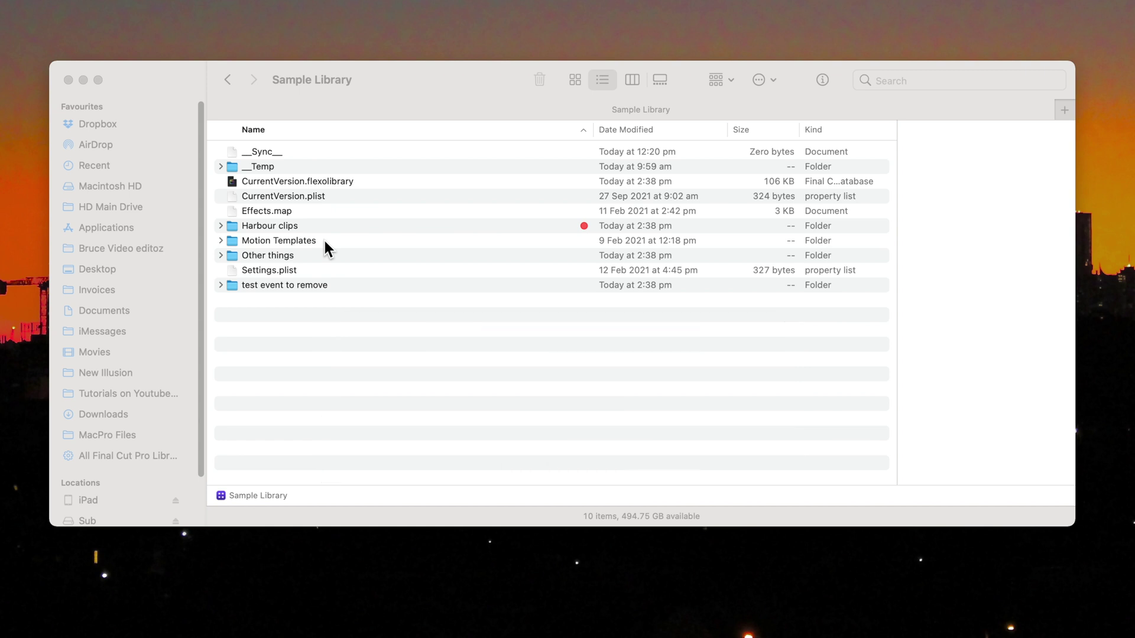
Step: Expand the Harbour clips event folder to reveal CurrentVersion.fcpevent and its subfolders
click(220, 225)
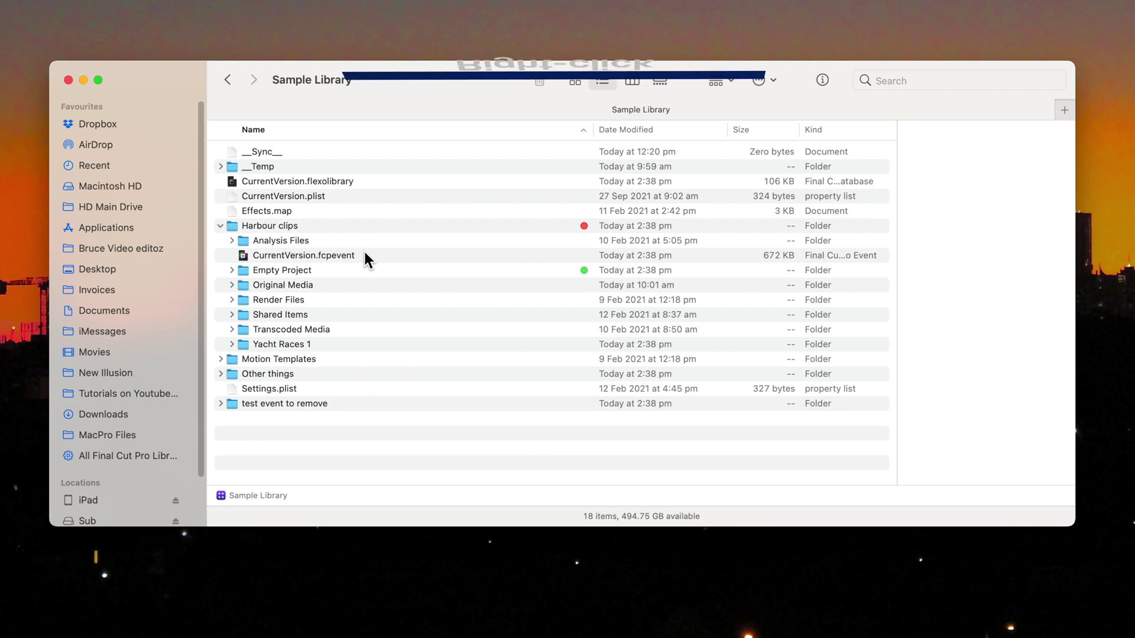
right_click(232, 226)
click(467, 446)
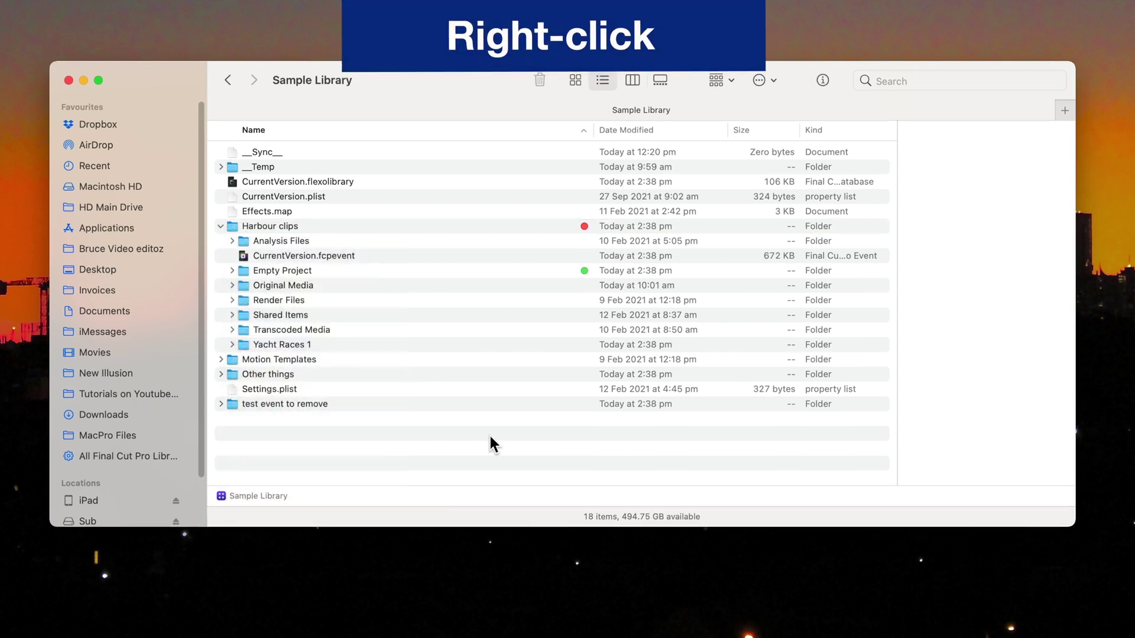
Step: Tag the Other things and test event to remove event folders red
right_click(226, 371)
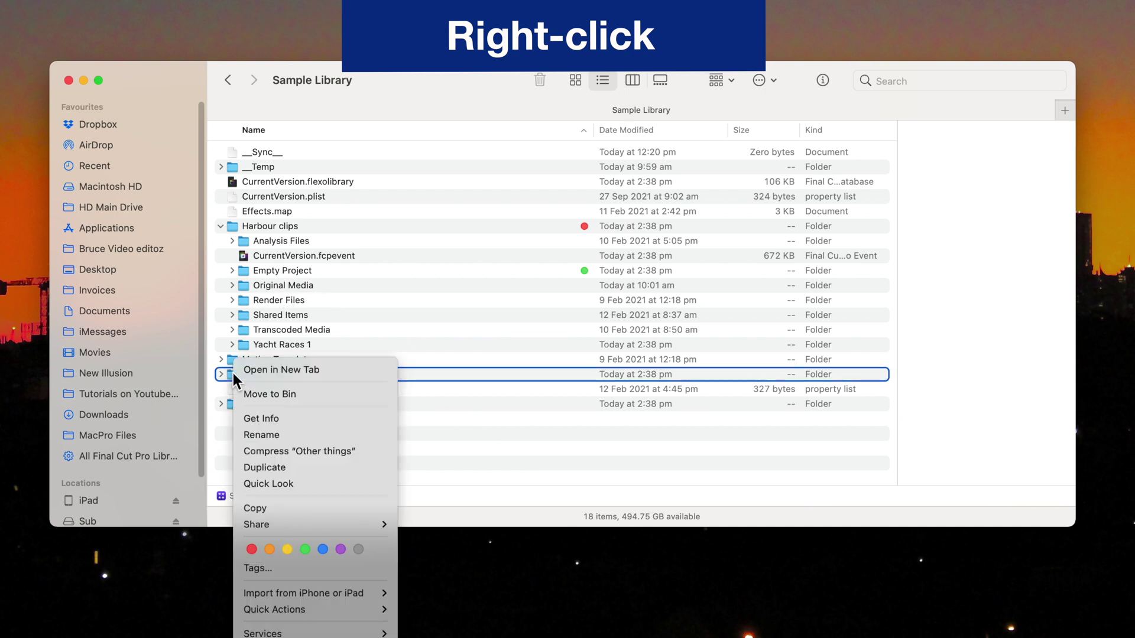
click(247, 545)
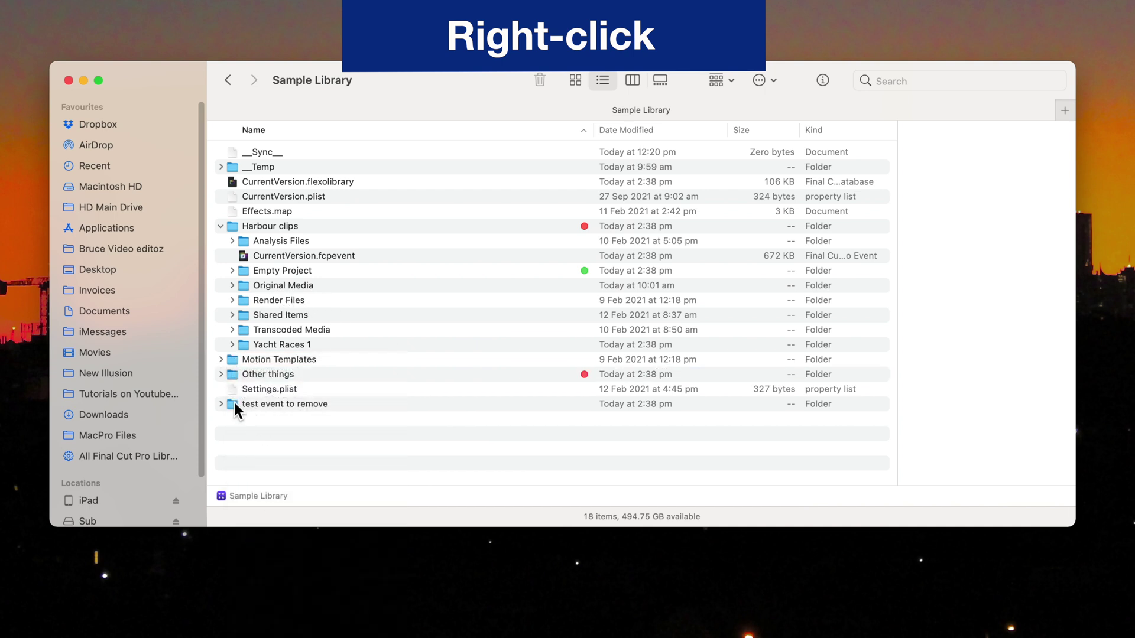
right_click(234, 403)
click(251, 544)
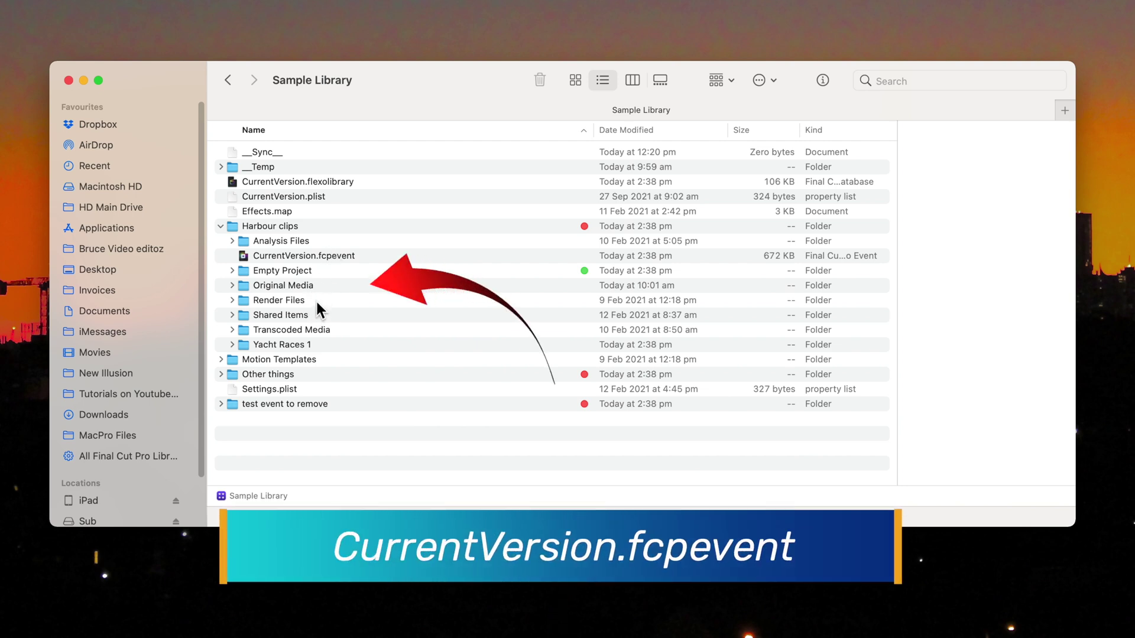
Step: Tag the Yacht Races 1, Other things Project and Test to remove Project folders green
click(232, 270)
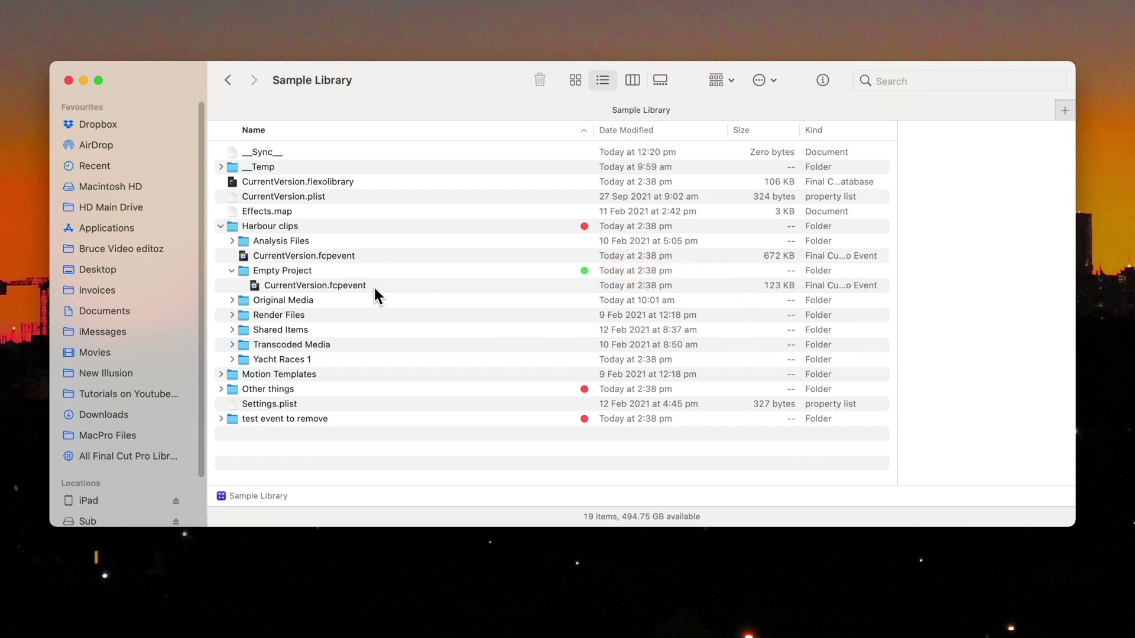
right_click(245, 358)
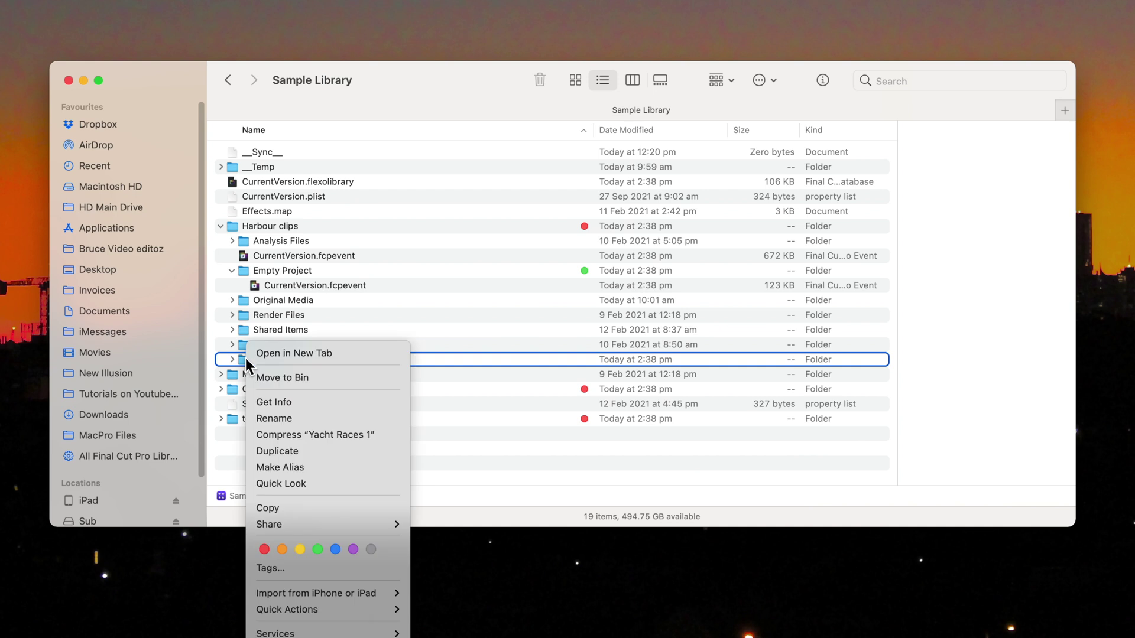
click(316, 550)
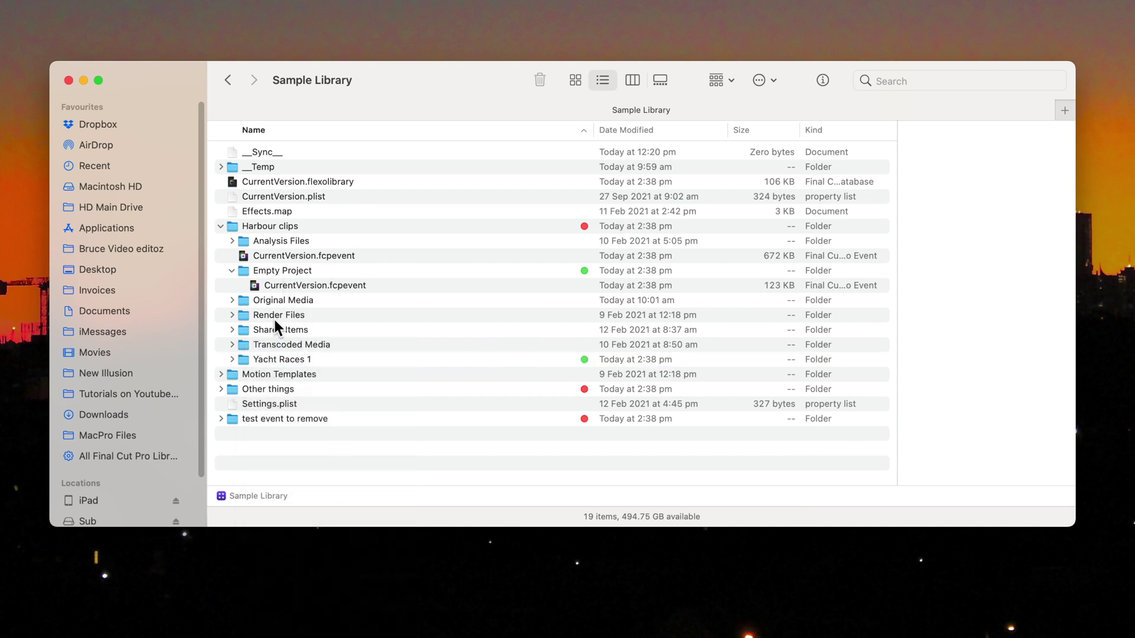
click(222, 388)
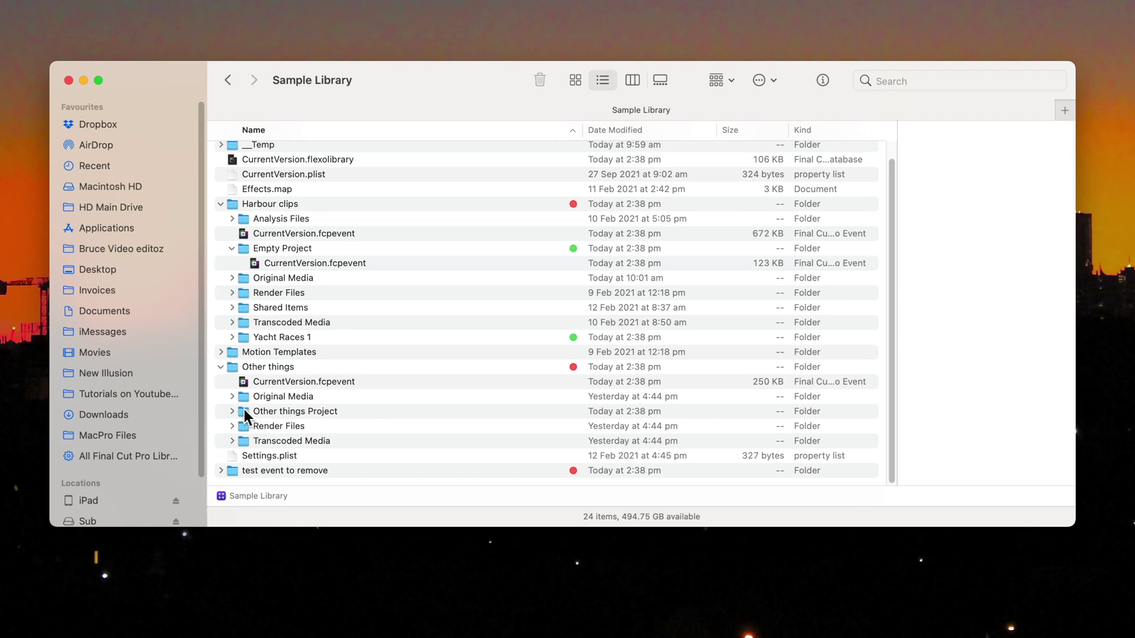
right_click(248, 411)
click(314, 549)
click(218, 471)
right_click(240, 469)
click(313, 549)
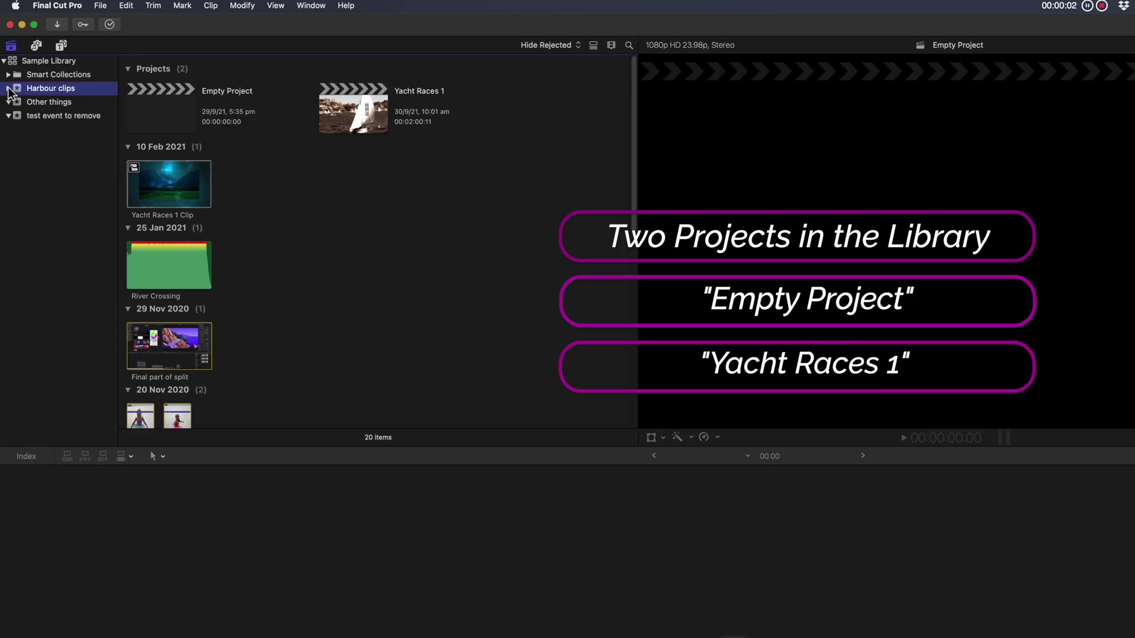
Step: Expand Harbour clips in Final Cut Pro and preview the Yacht Races 1 project
click(8, 88)
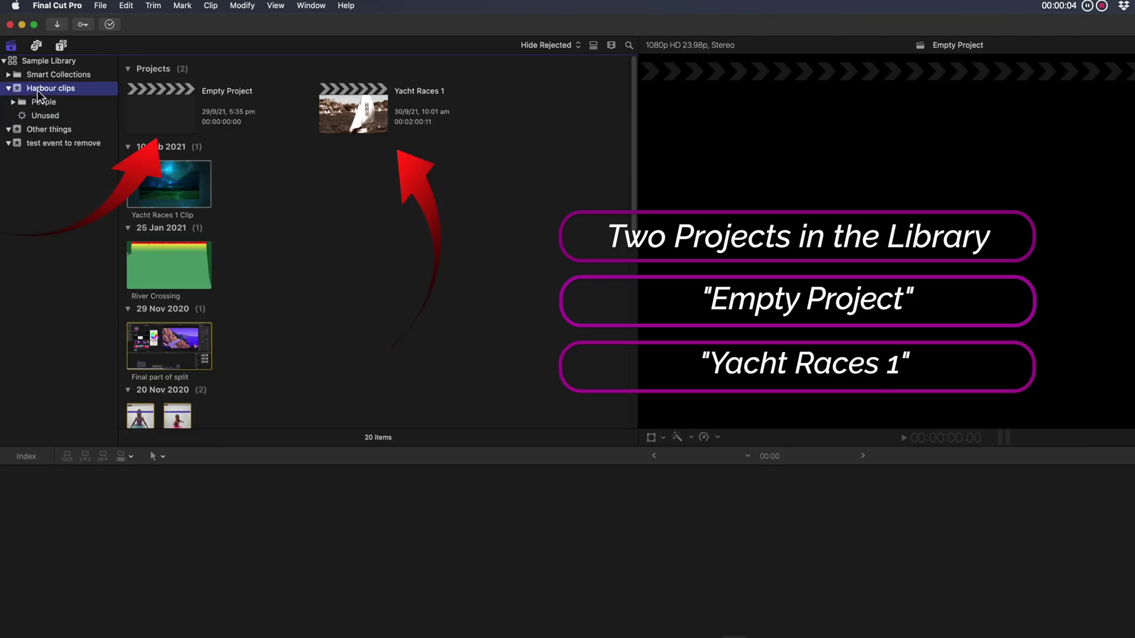
click(276, 103)
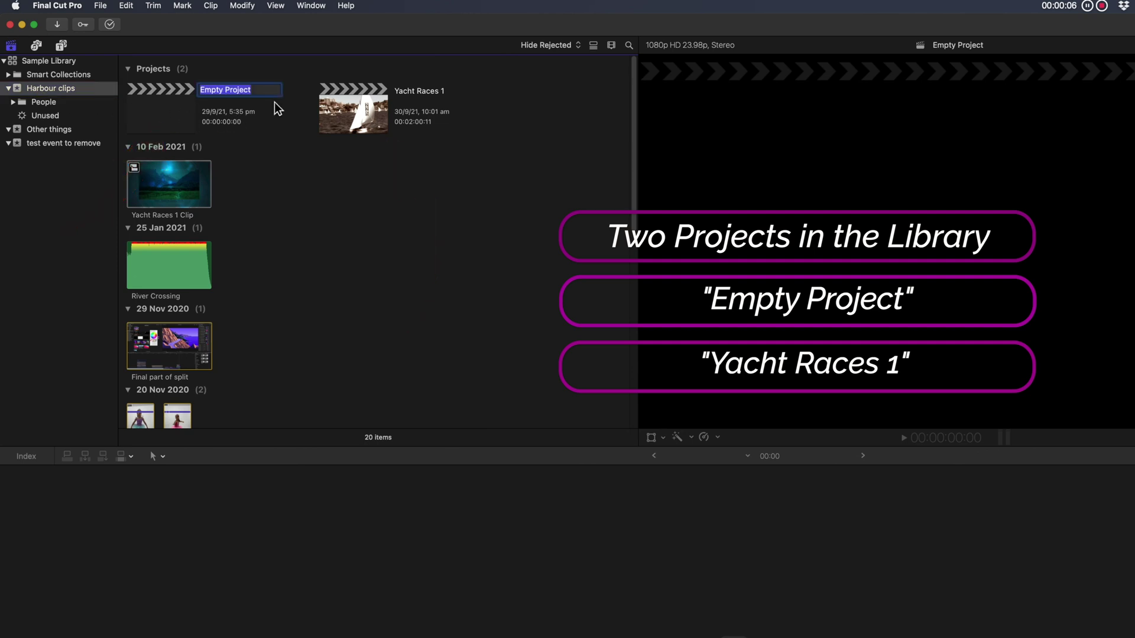
click(477, 111)
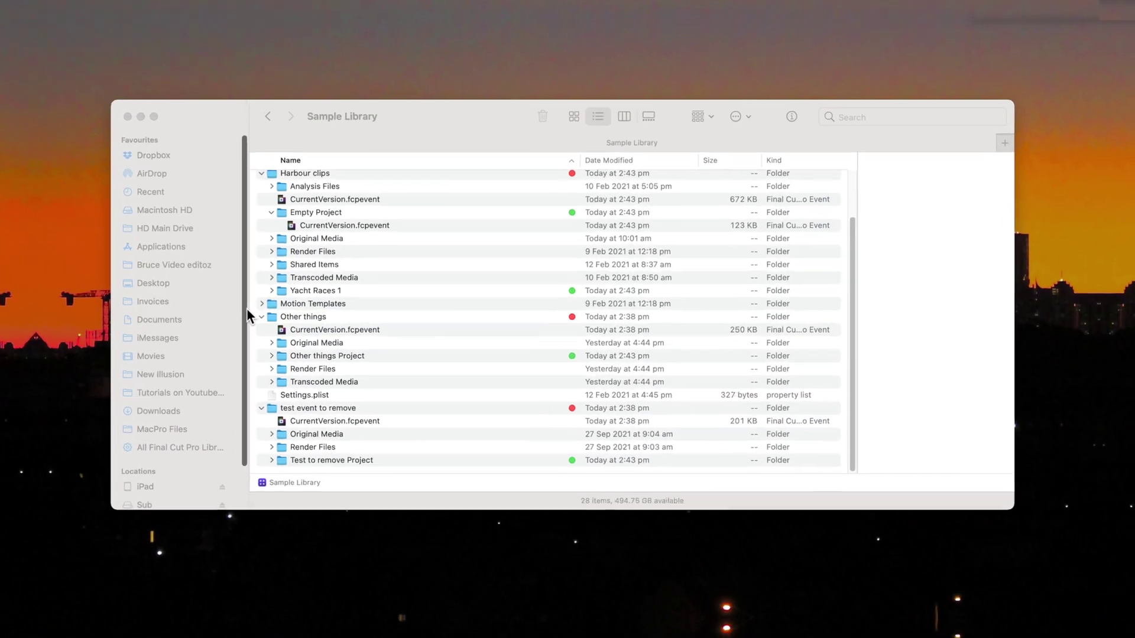
Step: Move CurrentVersion.flexolibrary and the Yacht Races 1 project folder to the Bin
scroll(367, 263, up, 3)
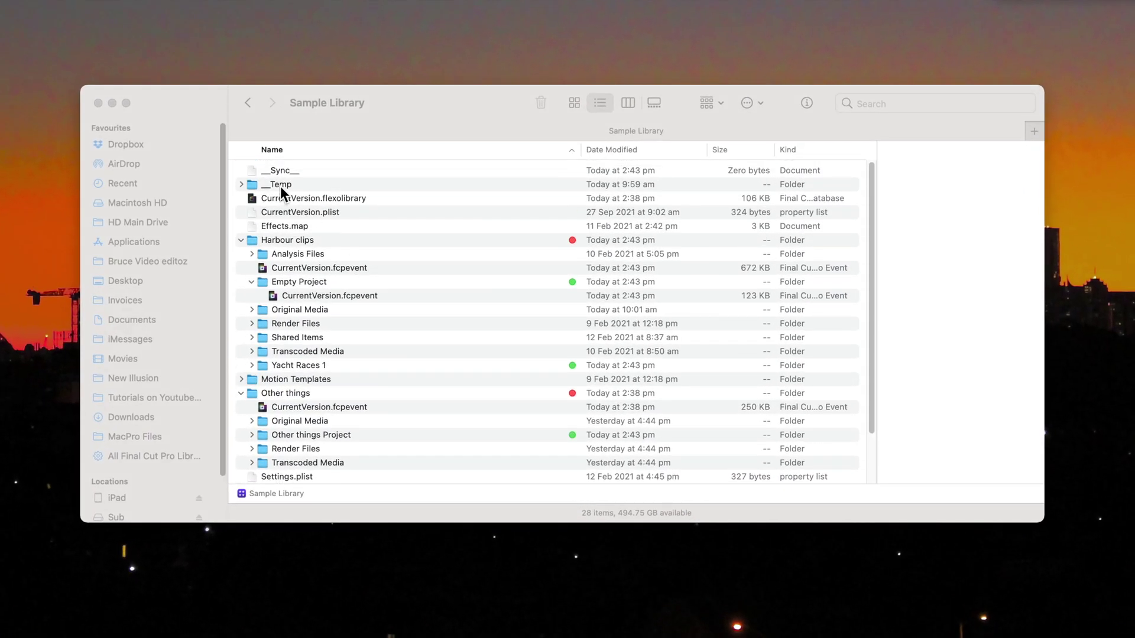
click(254, 195)
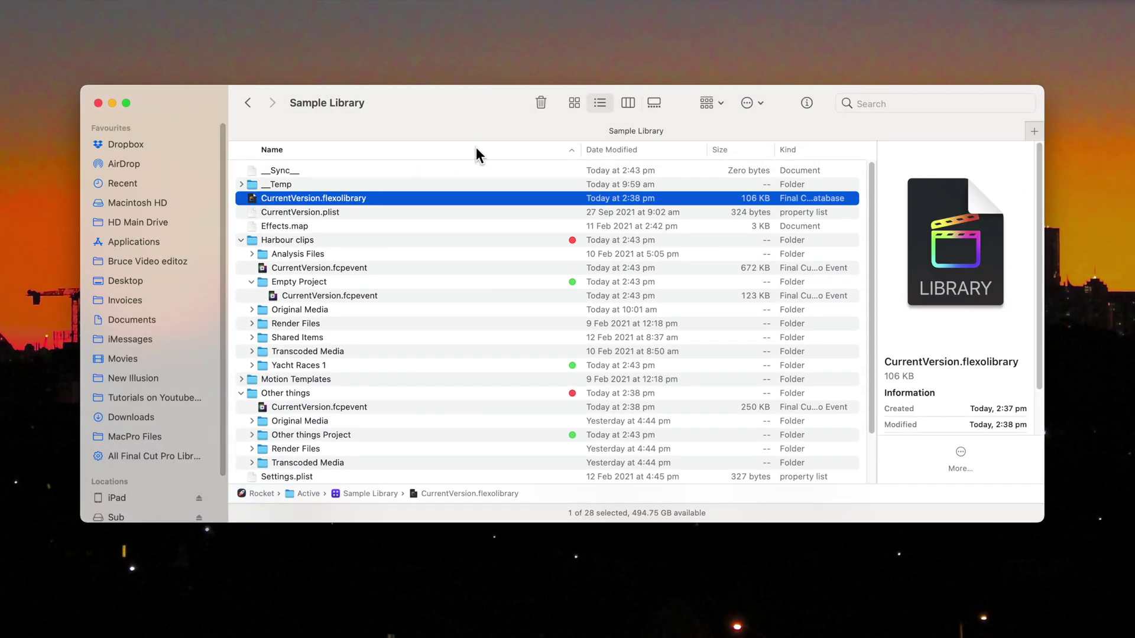
click(541, 102)
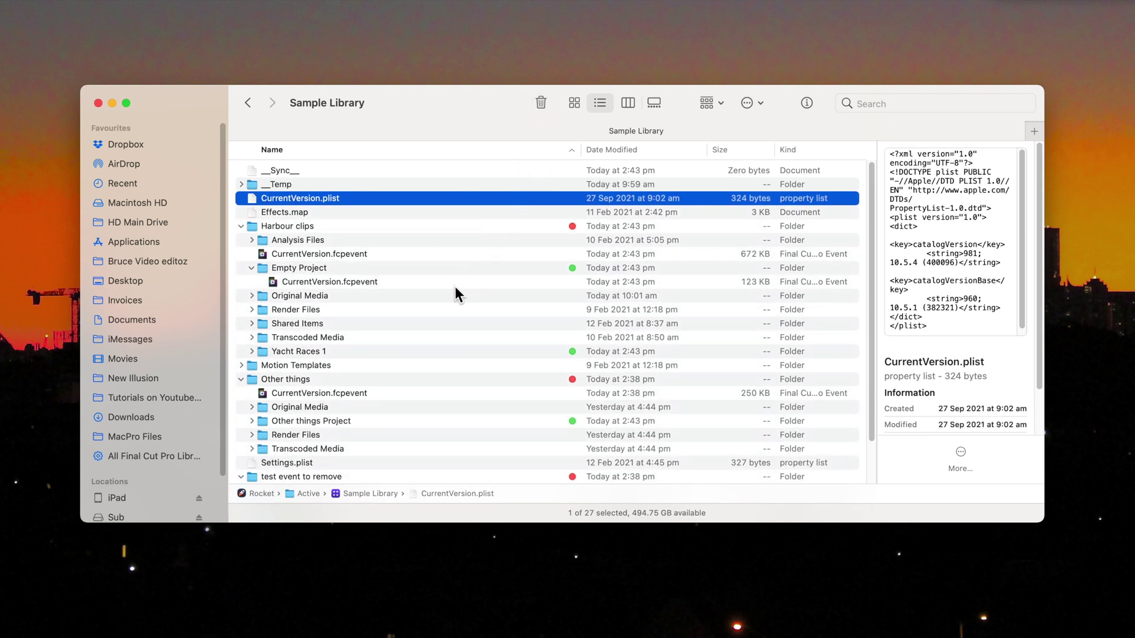
click(265, 353)
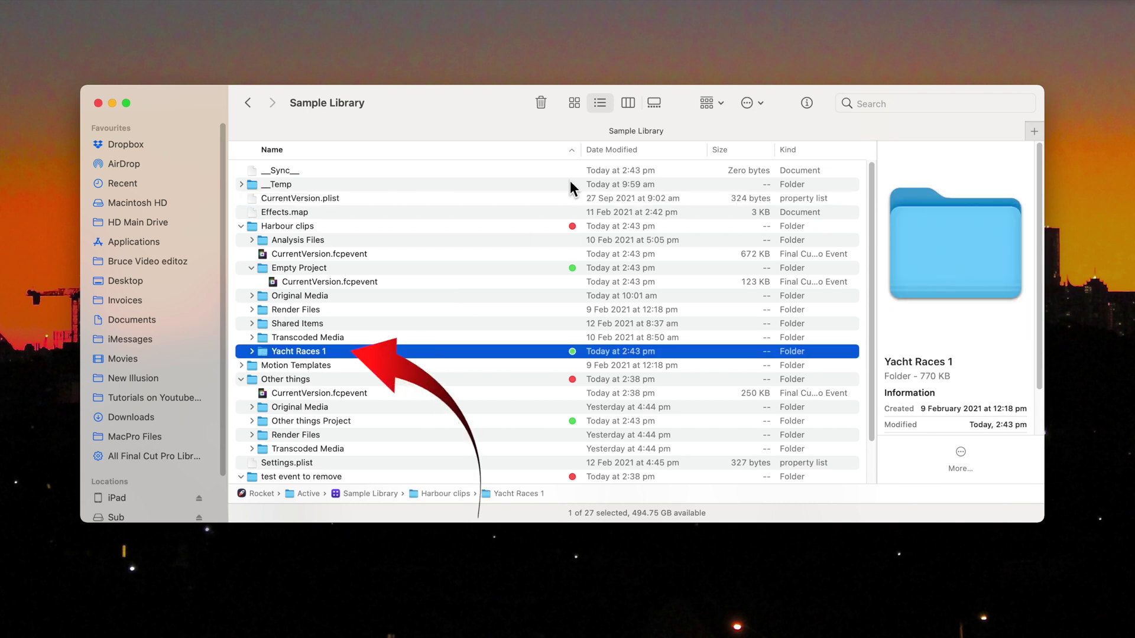
click(540, 103)
click(250, 104)
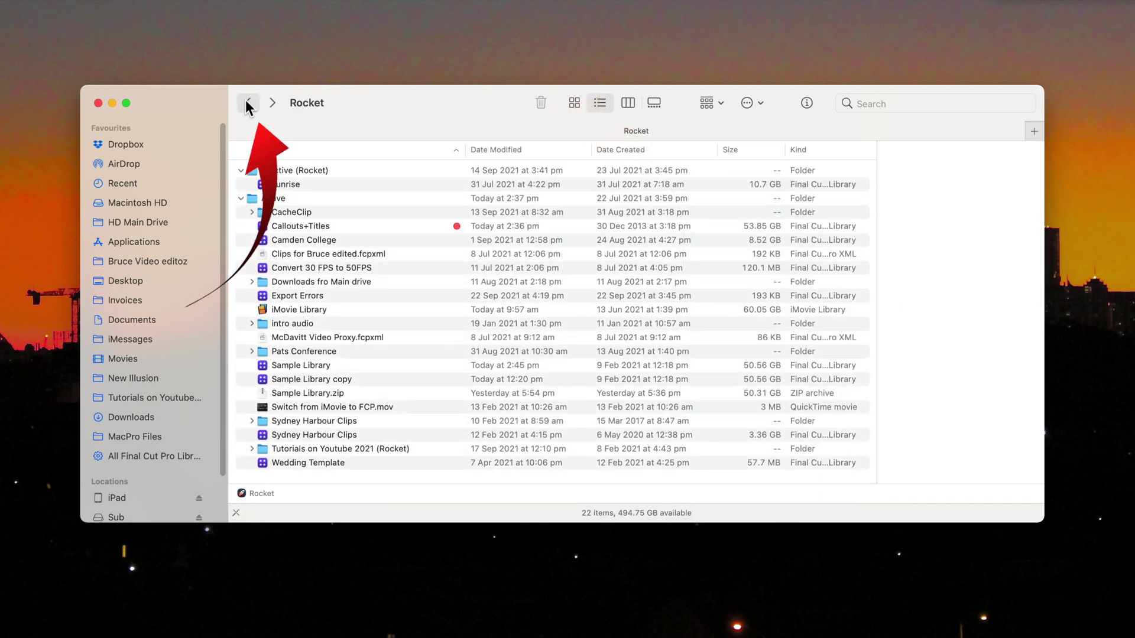
click(262, 365)
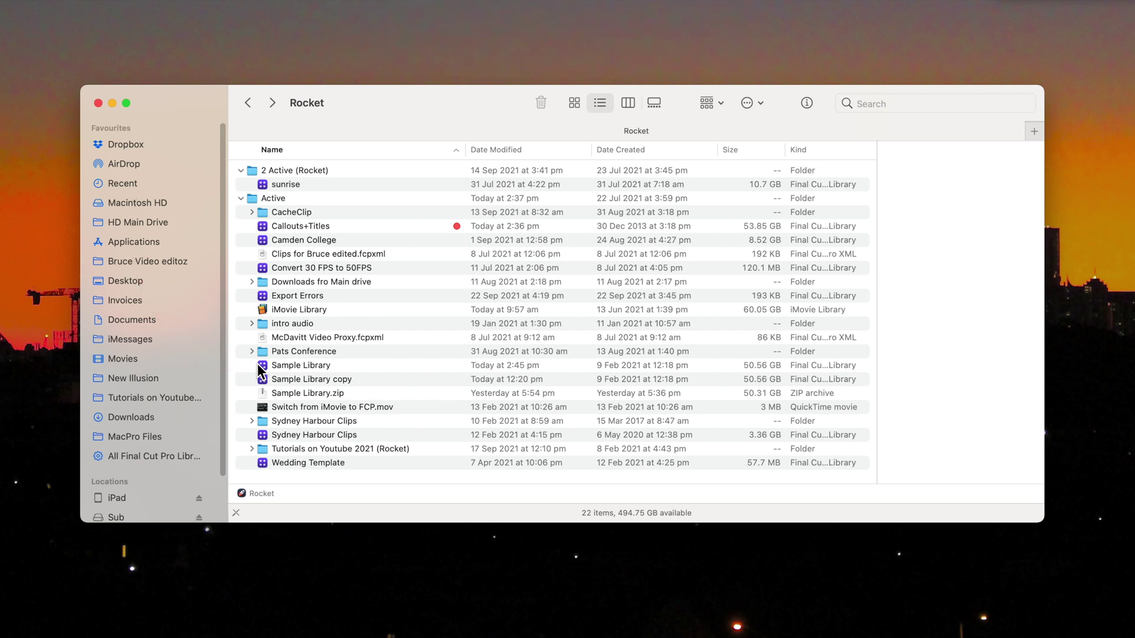
Step: Reopen Sample Library's package contents and undo the trash to restore Yacht Races 1
right_click(258, 367)
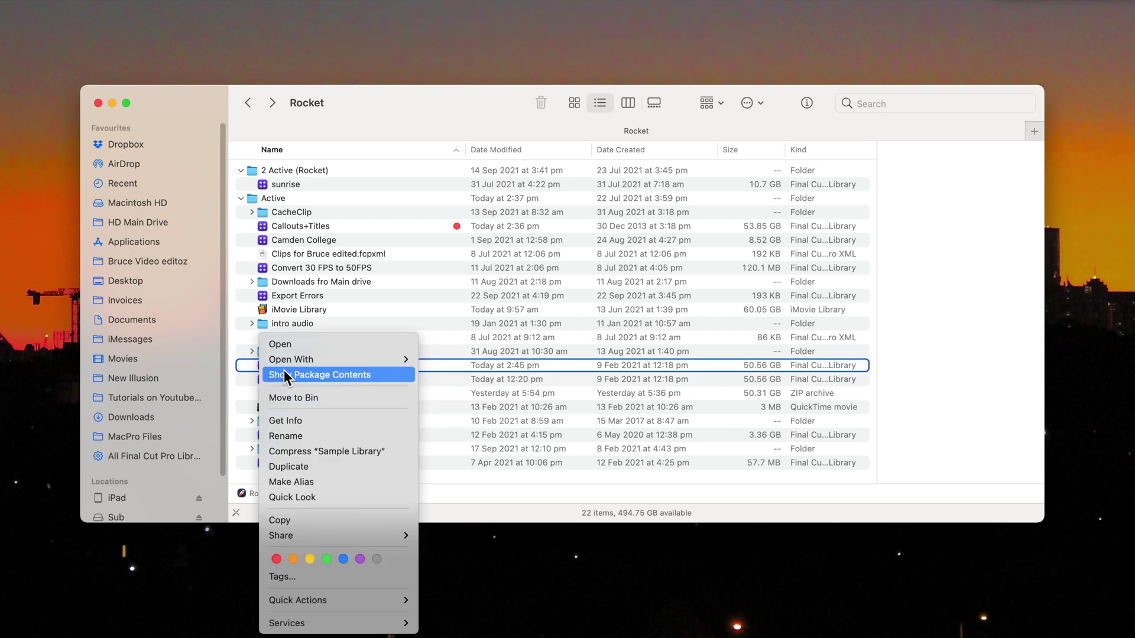
click(284, 374)
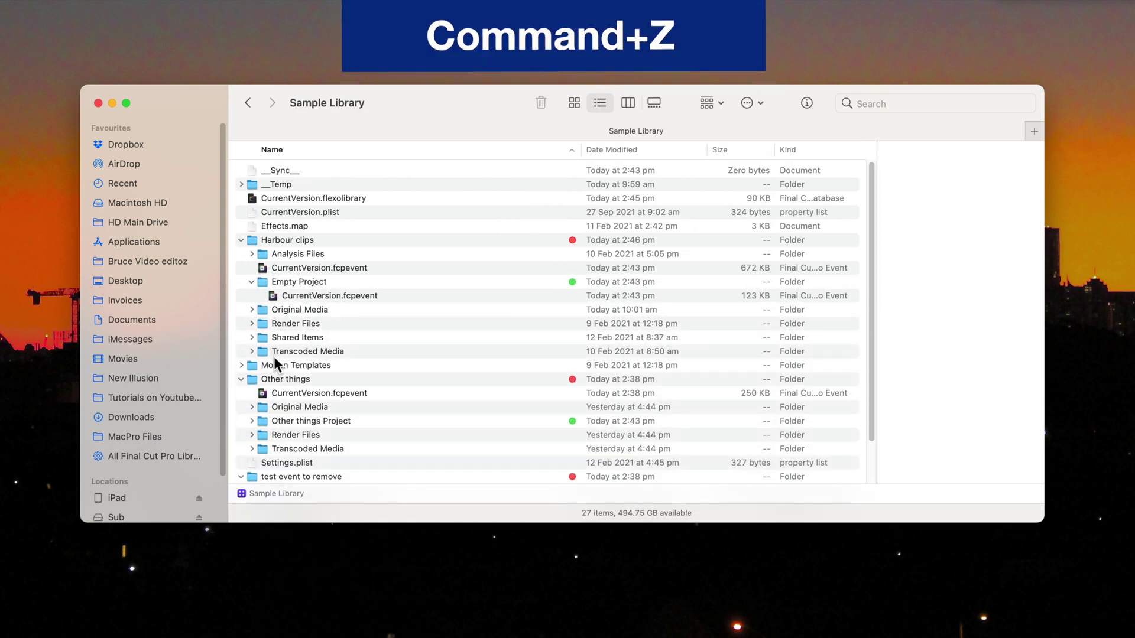
click(415, 351)
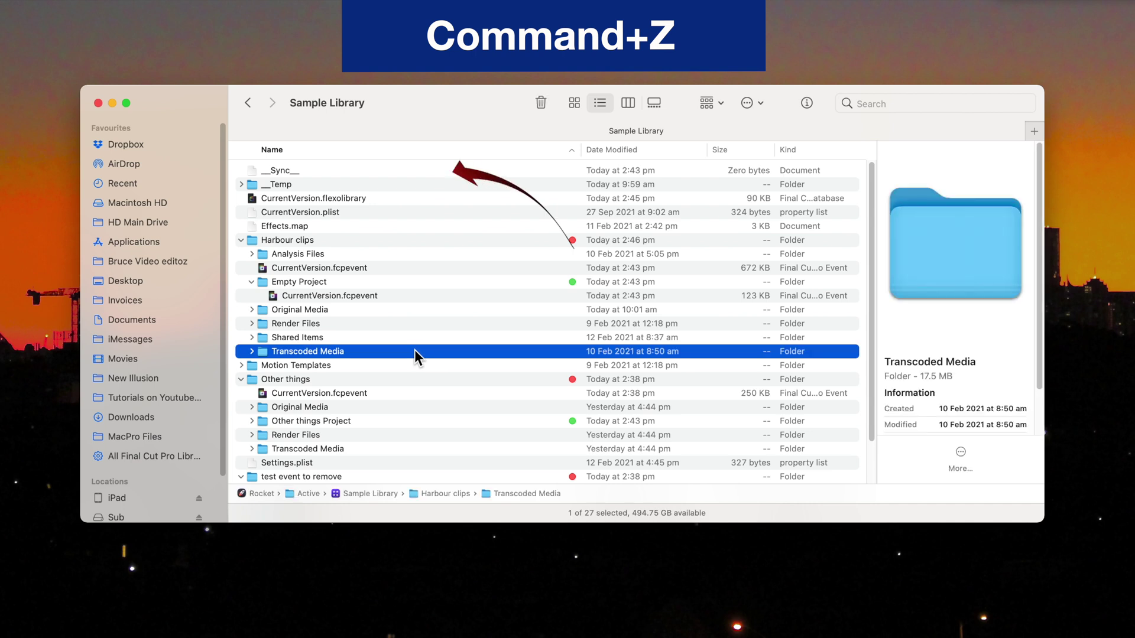
key(super+z)
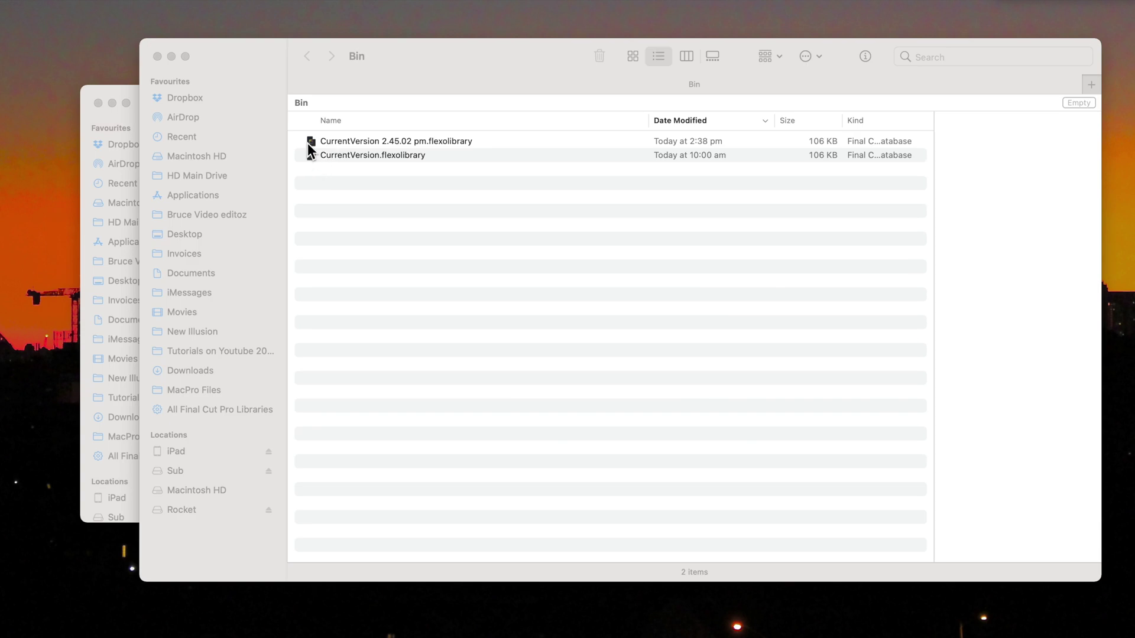
Step: Mark the restored Yacht Races 1 project folder with a yellow tag
right_click(407, 141)
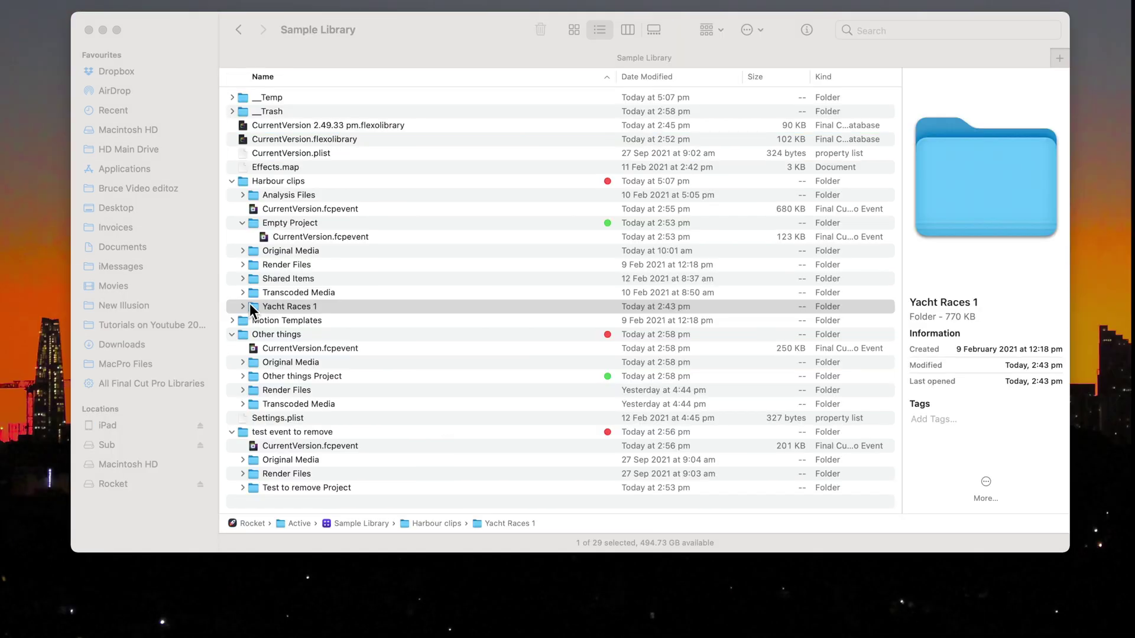
right_click(249, 304)
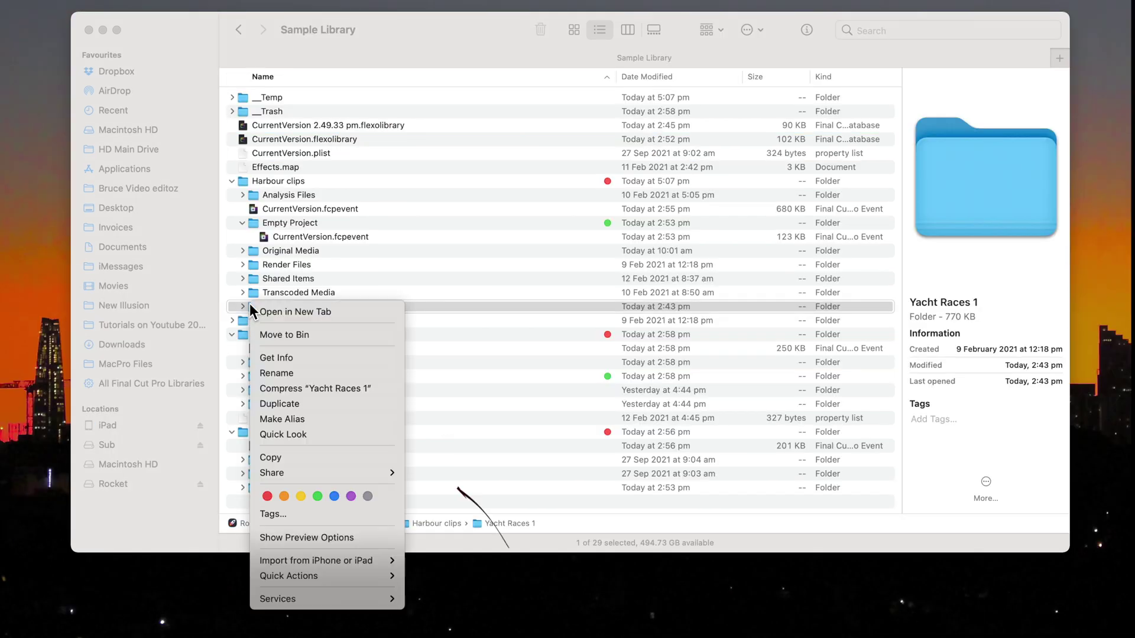
click(301, 496)
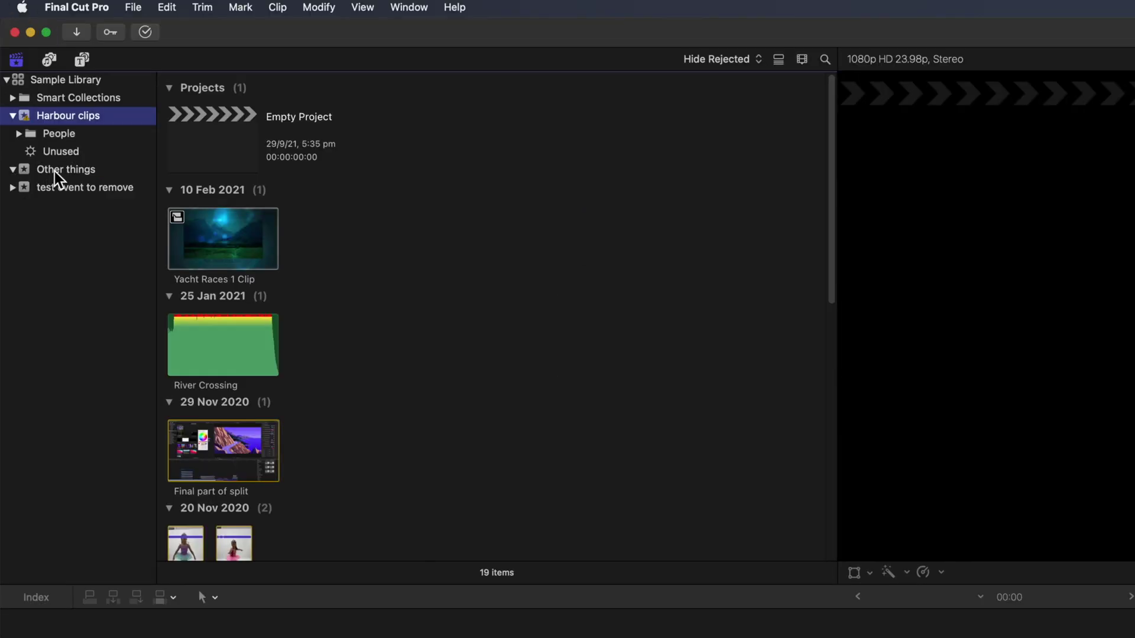
Step: Show the Projects smart collection's three projects and load Other things Project into the timeline
click(55, 171)
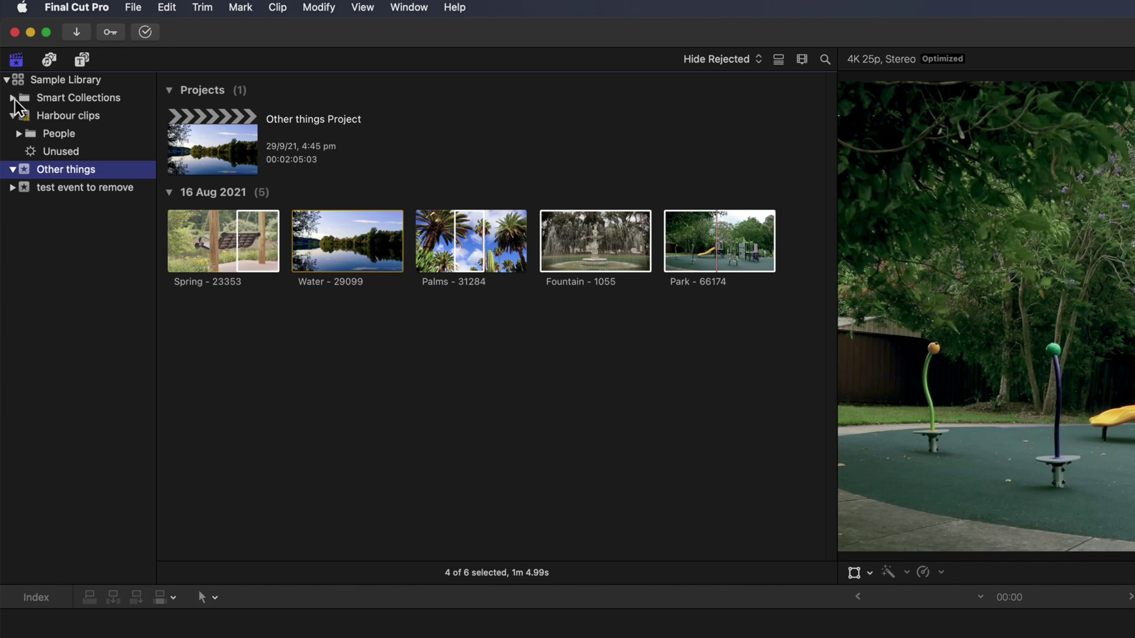
click(12, 98)
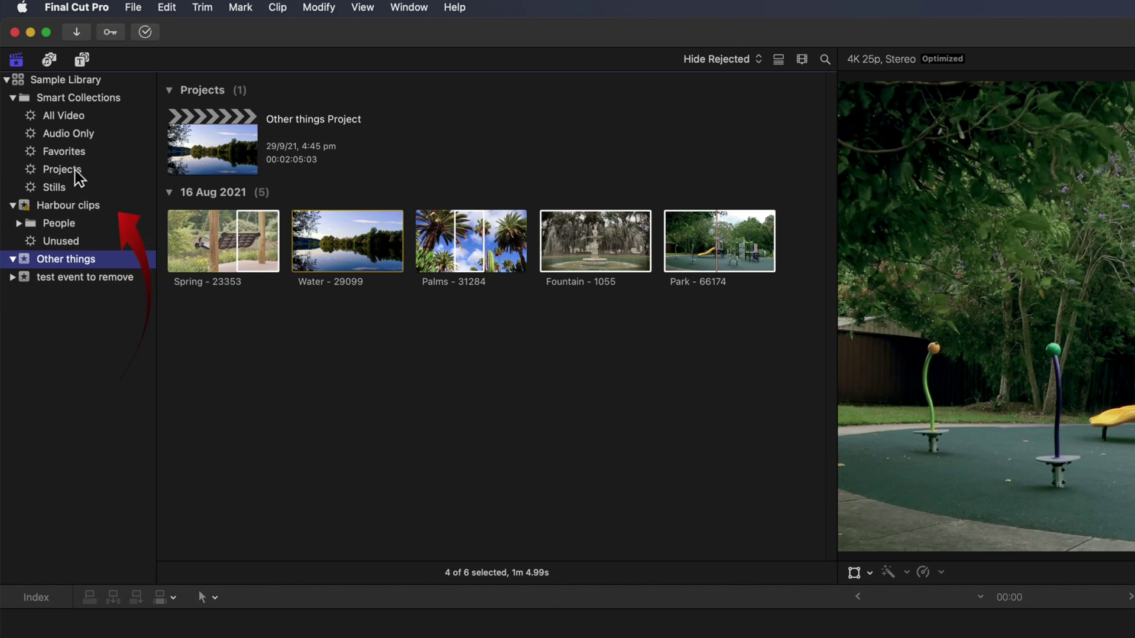
click(78, 174)
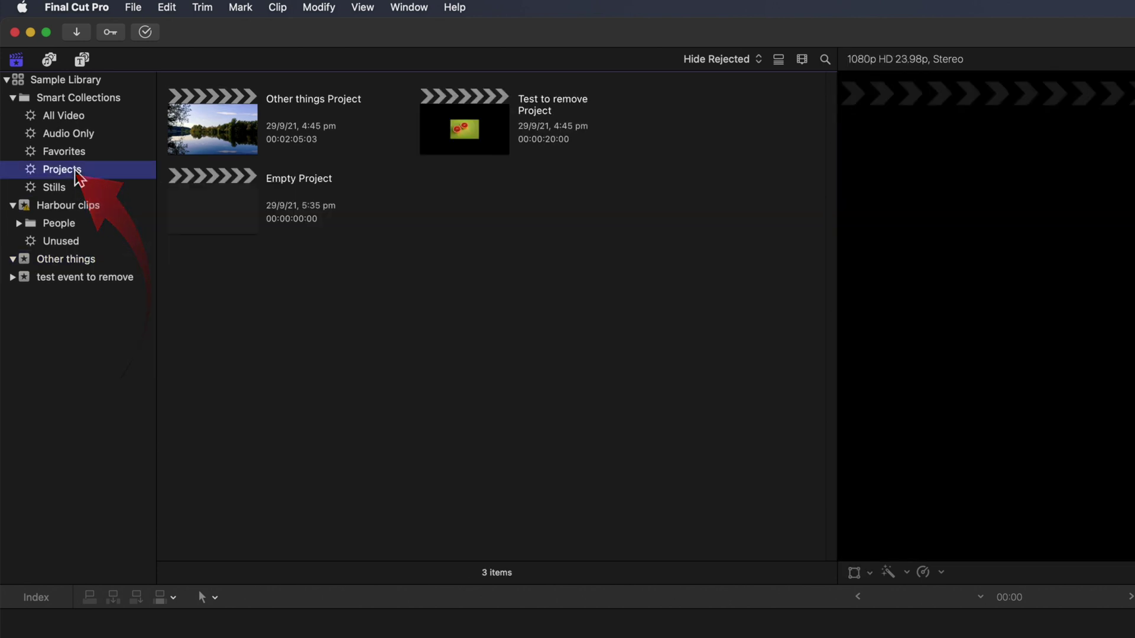
click(218, 137)
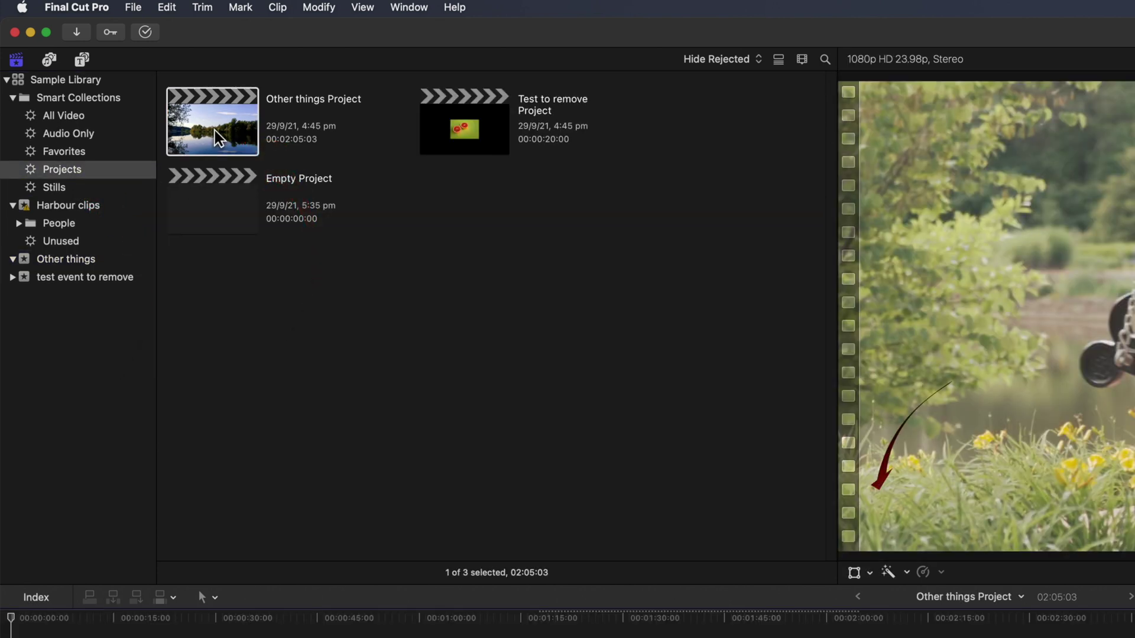
Step: Run Verify and Repair Project on Other things Project and dismiss the no-inconsistencies result
click(277, 7)
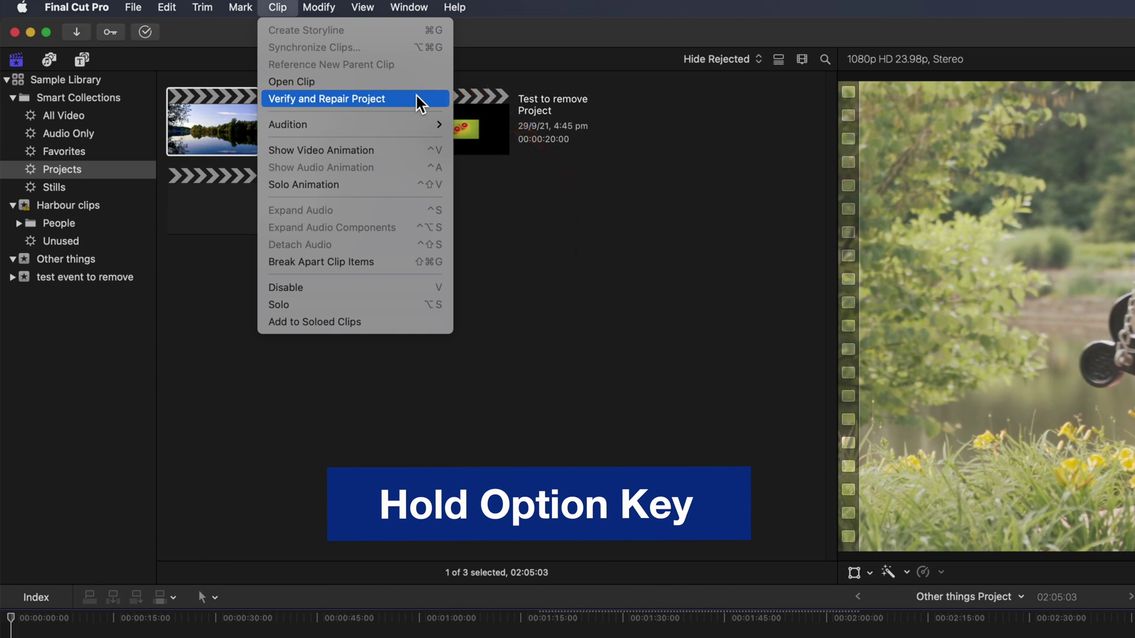
click(418, 104)
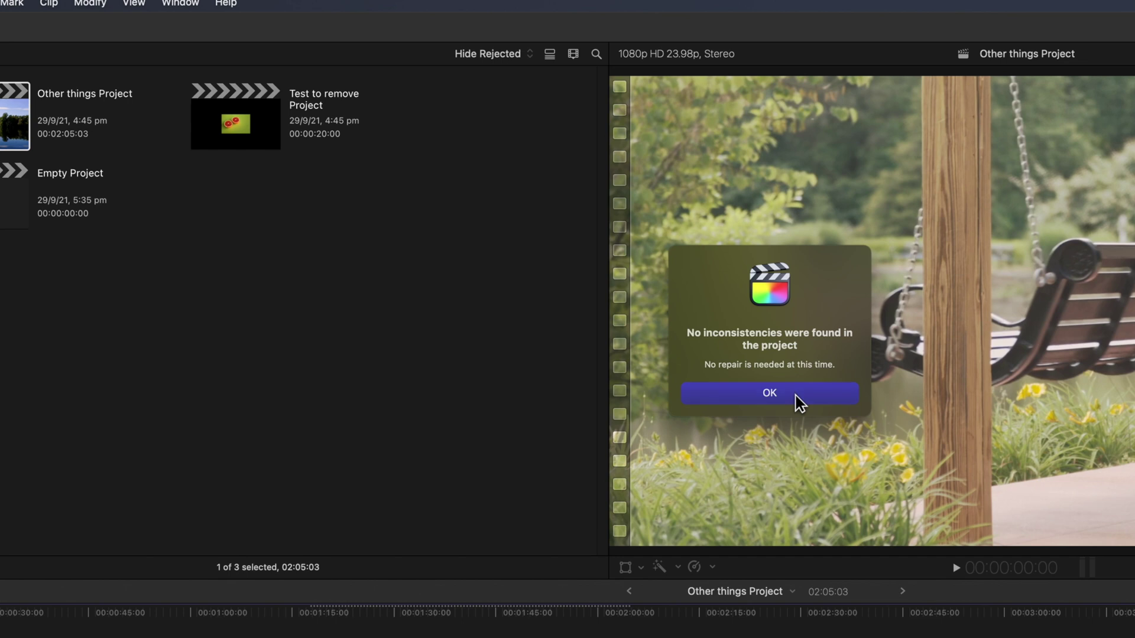
click(795, 395)
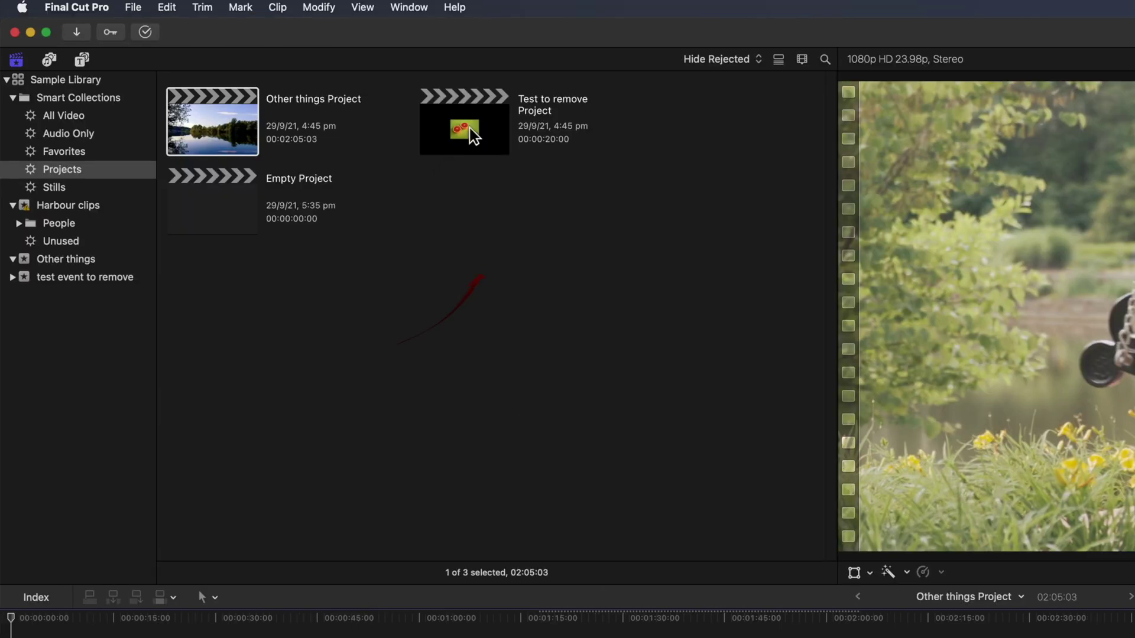
click(469, 132)
click(244, 211)
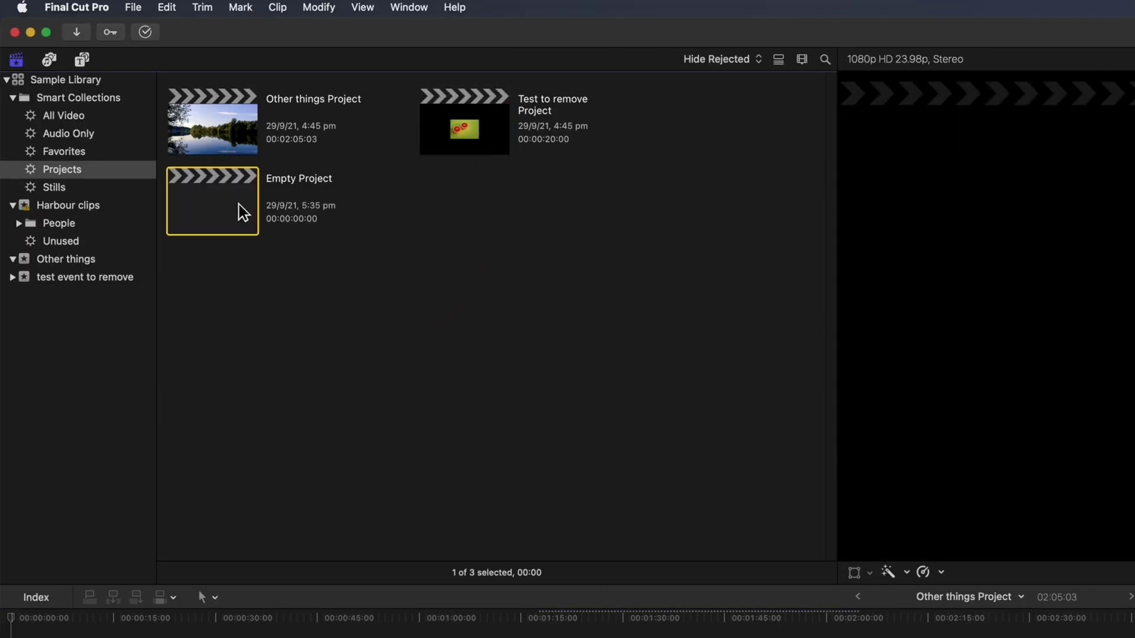